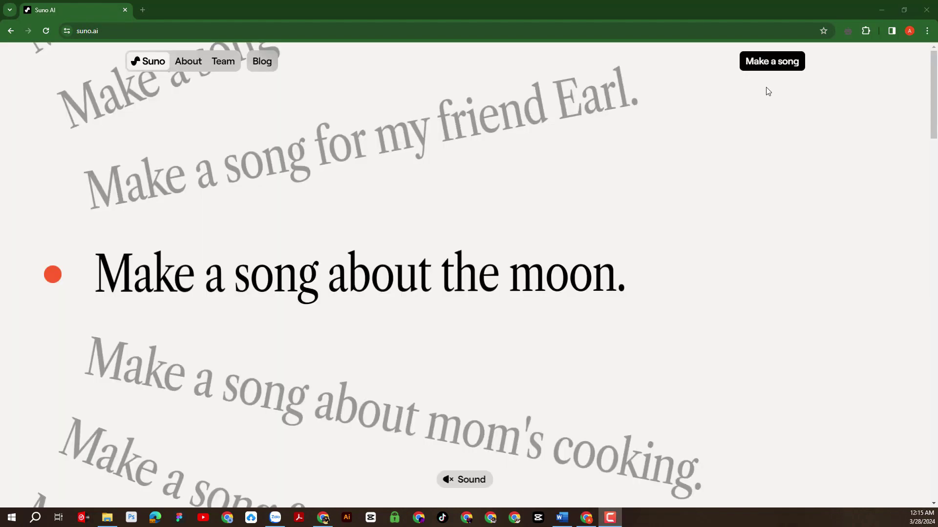
Step: Open app.suno.ai from 'Make a song' and highlight the free-account sign-up note
{"action": "left_click", "coordinate": [771, 61]}
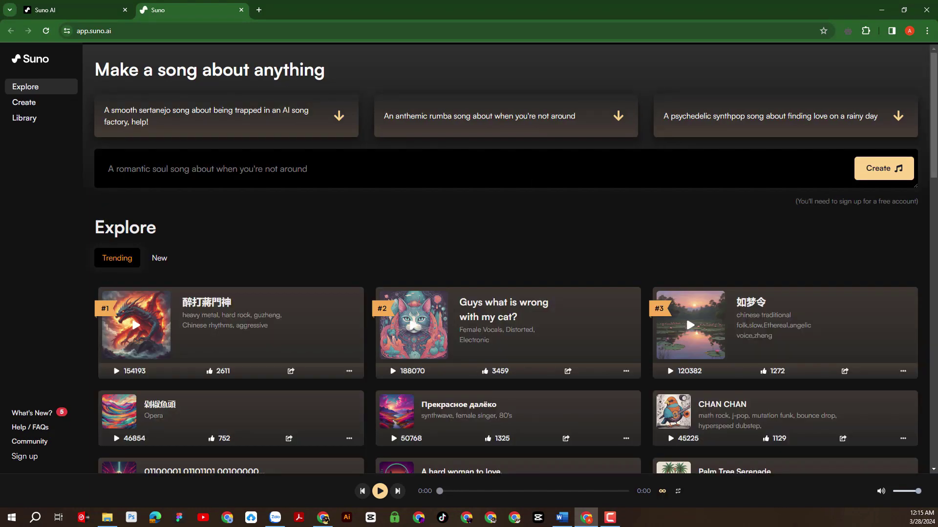
{"action": "scroll", "coordinate": [555, 244], "scroll_direction": "down", "scroll_amount": 3}
{"action": "scroll", "coordinate": [555, 245], "scroll_direction": "down", "scroll_amount": 3}
{"action": "scroll", "coordinate": [555, 245], "scroll_direction": "down", "scroll_amount": 3}
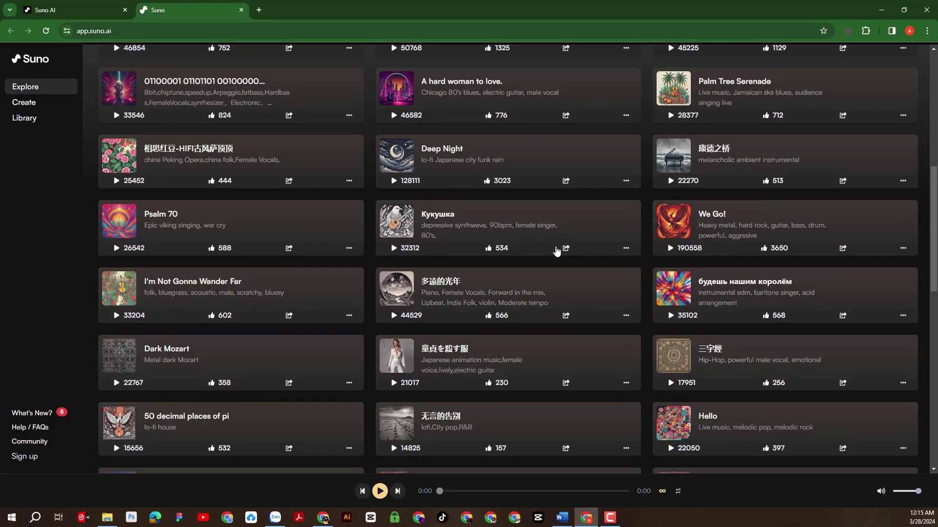
{"action": "scroll", "coordinate": [556, 251], "scroll_direction": "down", "scroll_amount": 2}
{"action": "scroll", "coordinate": [556, 250], "scroll_direction": "up", "scroll_amount": 5}
{"action": "scroll", "coordinate": [557, 251], "scroll_direction": "up", "scroll_amount": 5}
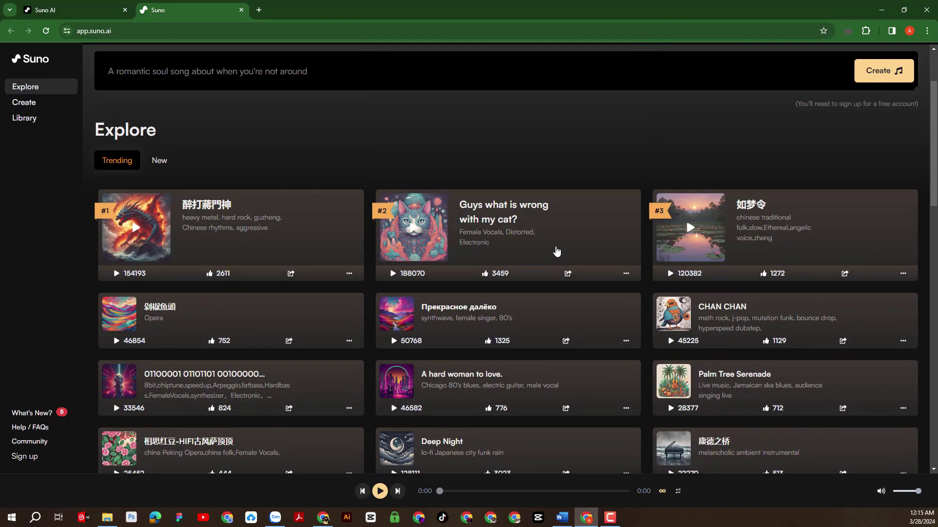
{"action": "scroll", "coordinate": [557, 251], "scroll_direction": "up", "scroll_amount": 3}
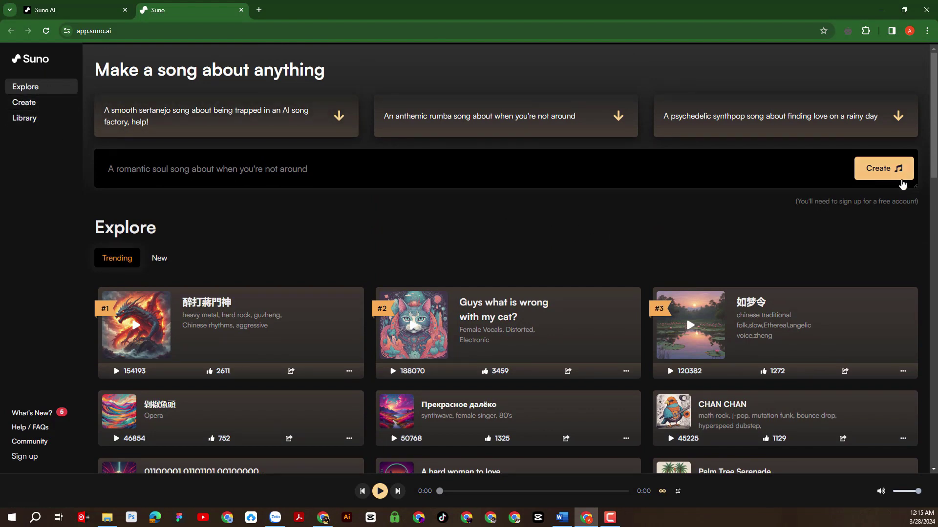
{"action": "triple_click", "coordinate": [882, 177]}
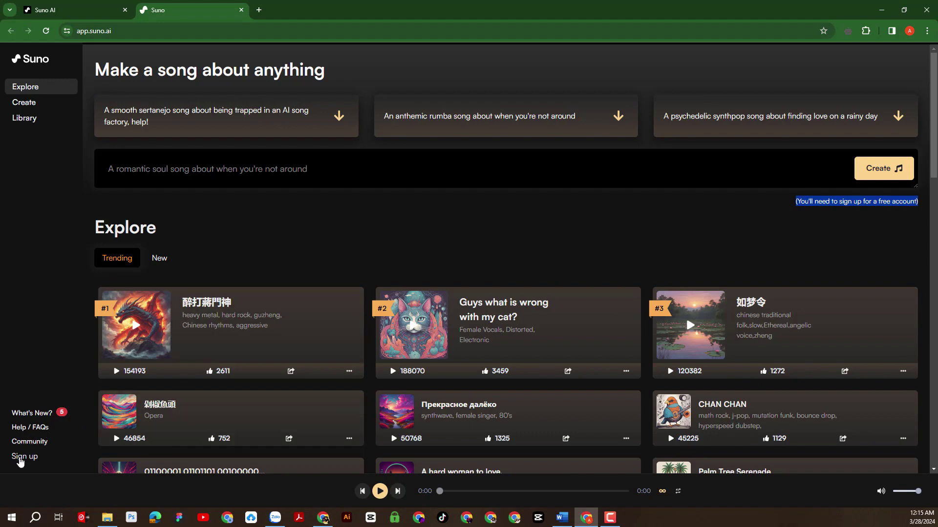
Step: Create a free Suno account through Google sign-in, receiving 50 credits
{"action": "left_click", "coordinate": [16, 458]}
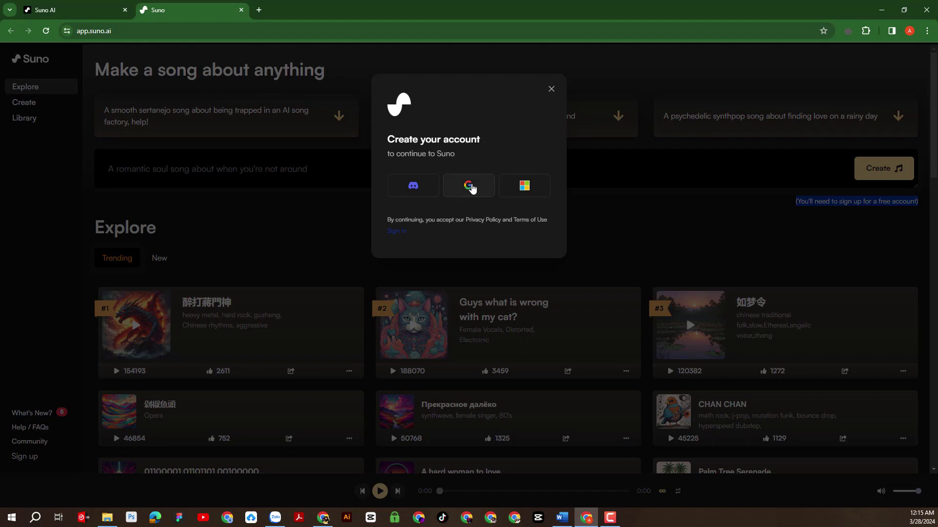
{"action": "left_click", "coordinate": [471, 187]}
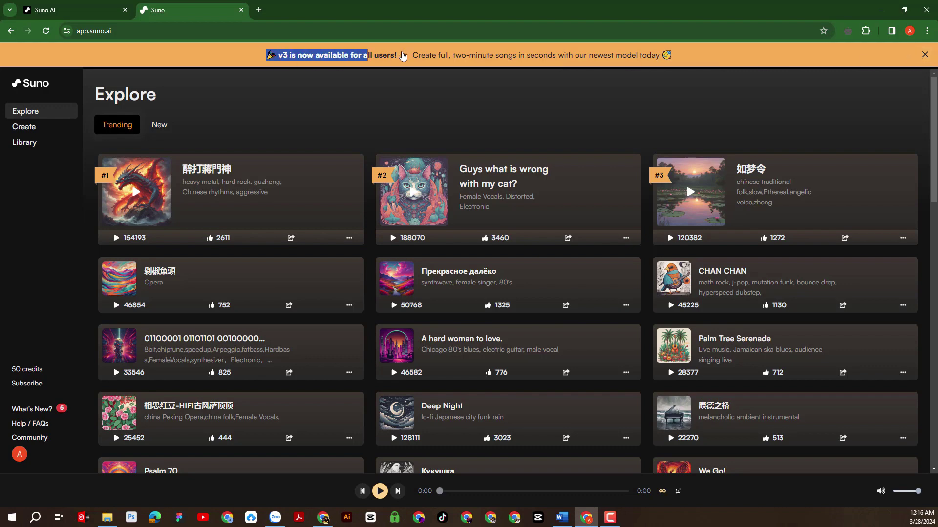
Step: Check the credit balance, then view the Basic Plan's 50 daily credits on the subscription page
{"action": "left_click", "coordinate": [23, 126]}
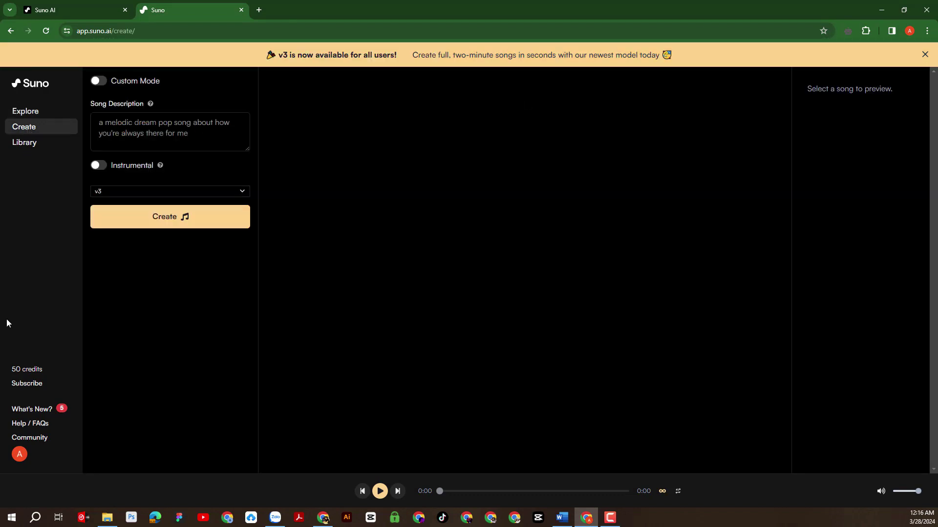
{"action": "left_click_drag", "start_coordinate": [7, 369], "coordinate": [48, 369]}
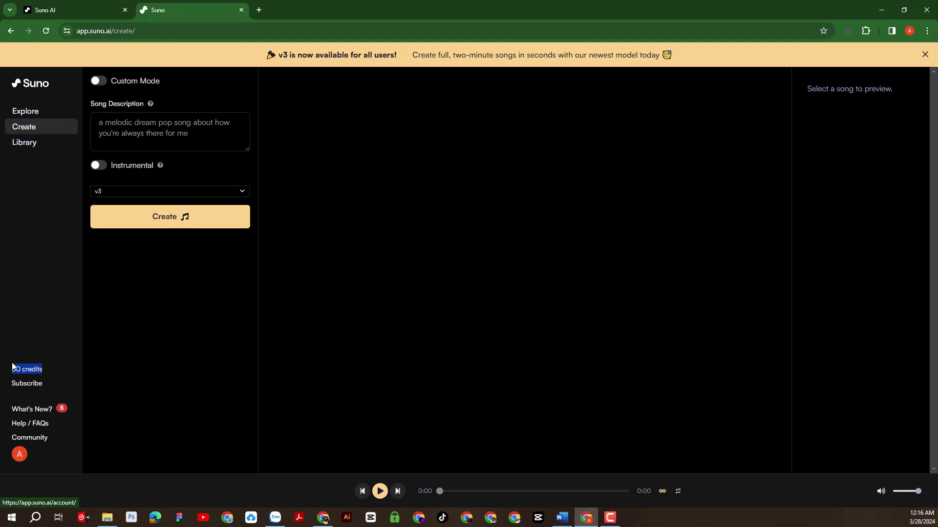
{"action": "left_click", "coordinate": [26, 385]}
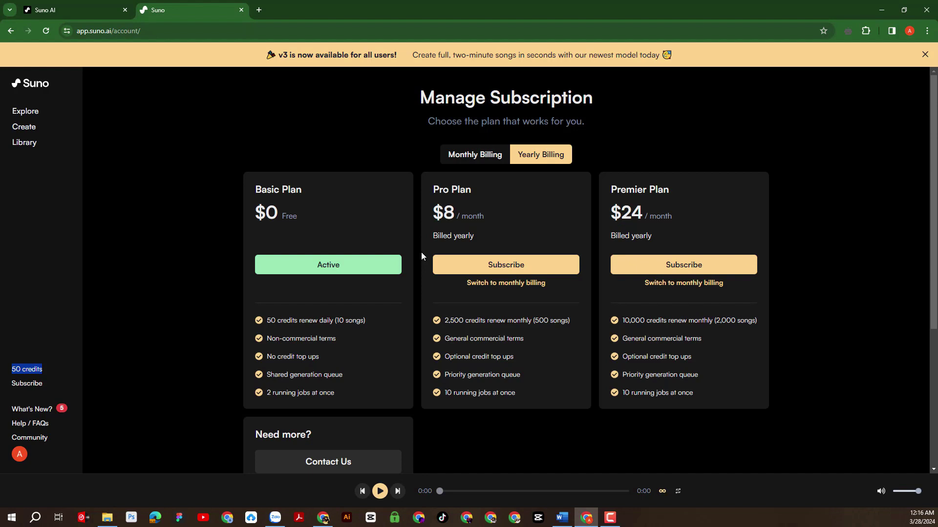
{"action": "left_click_drag", "start_coordinate": [268, 323], "coordinate": [364, 325]}
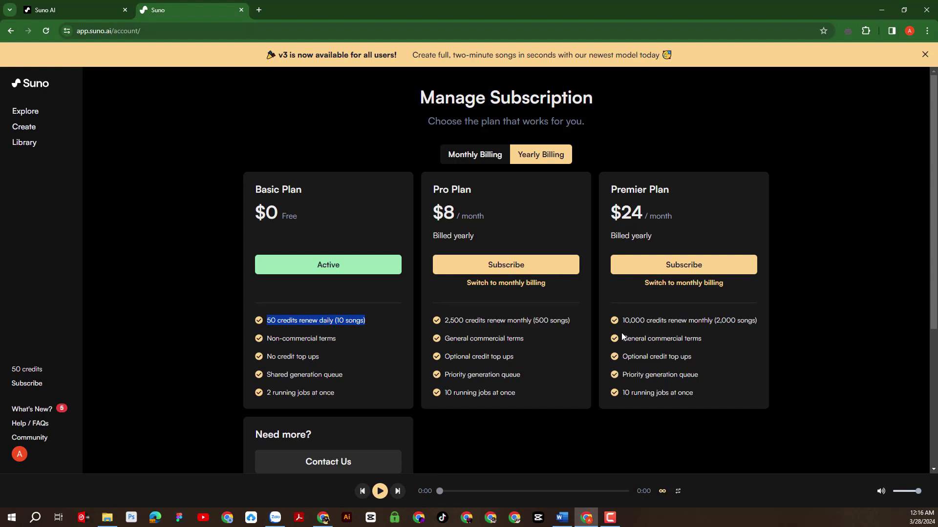
{"action": "left_click", "coordinate": [46, 317]}
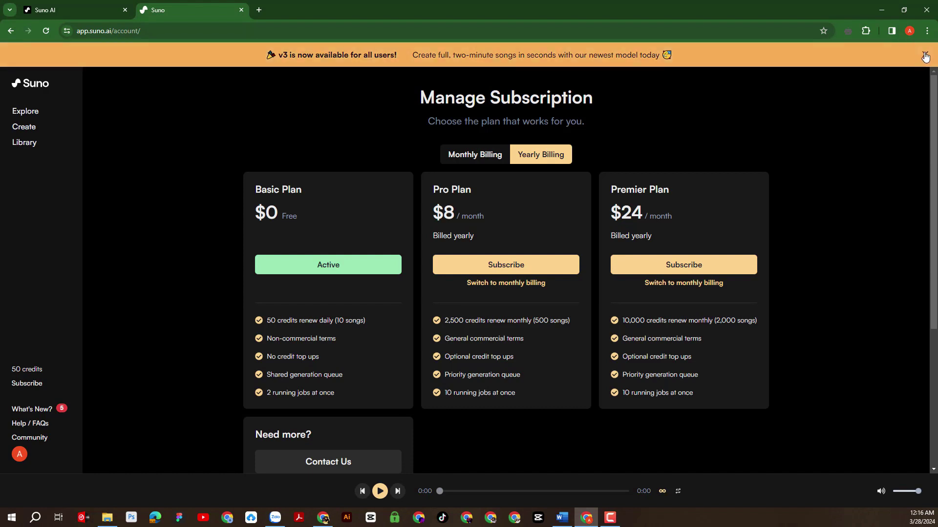
Step: On the Create page, preview Custom Mode, then return to the simple description form
{"action": "left_click", "coordinate": [24, 127]}
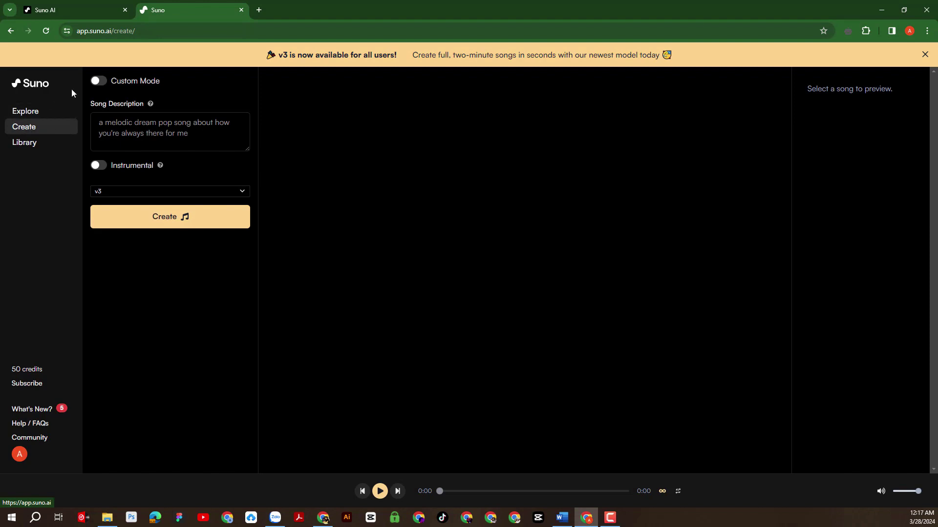
{"action": "left_click", "coordinate": [100, 83]}
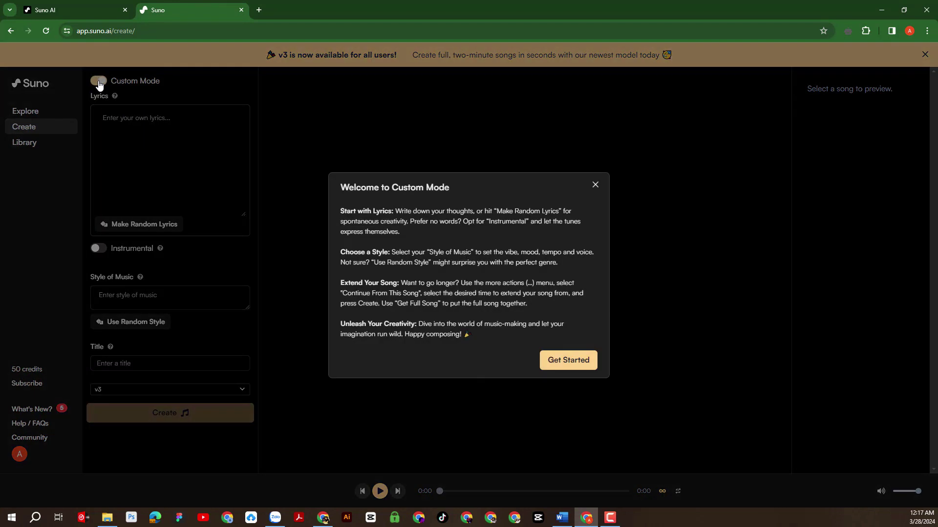
{"action": "left_click", "coordinate": [563, 360]}
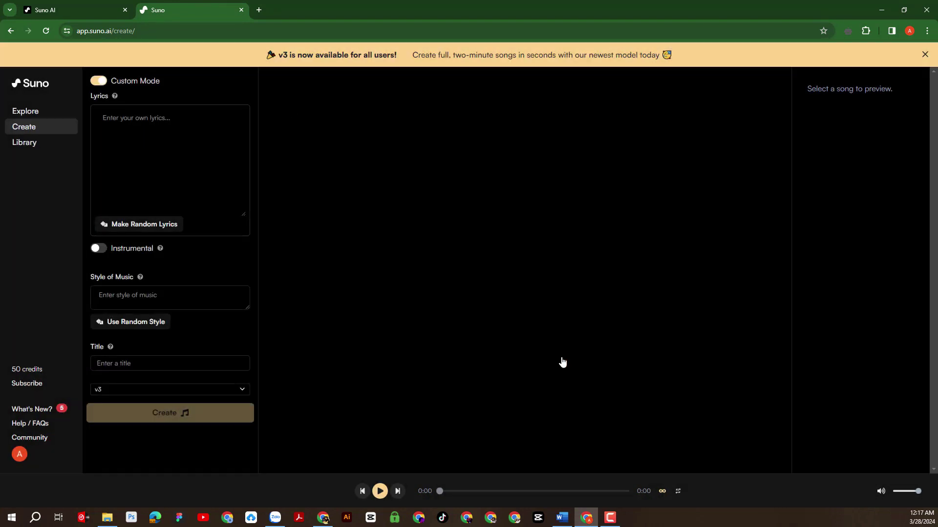
{"action": "left_click", "coordinate": [98, 82]}
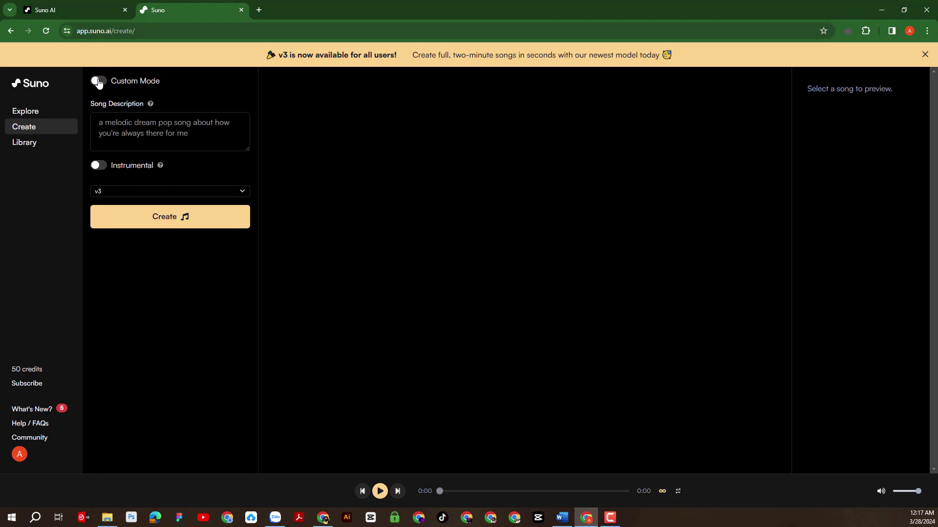
Step: Paste the Willy Wonka memorabilia rap hip hop pop description, leaving Instrumental off
{"action": "left_click", "coordinate": [170, 131]}
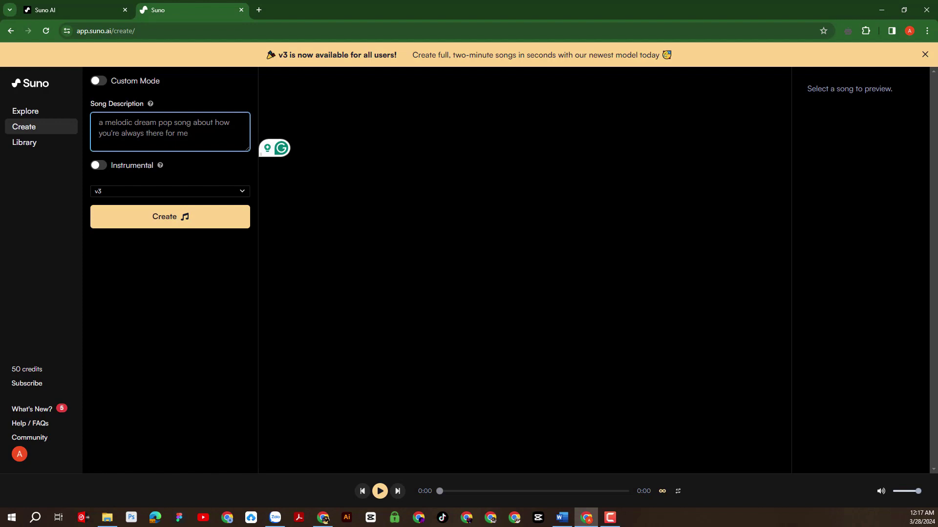
{"action": "left_click", "coordinate": [190, 171]}
{"action": "left_click", "coordinate": [170, 132]}
{"action": "key", "text": "ctrl+v"}
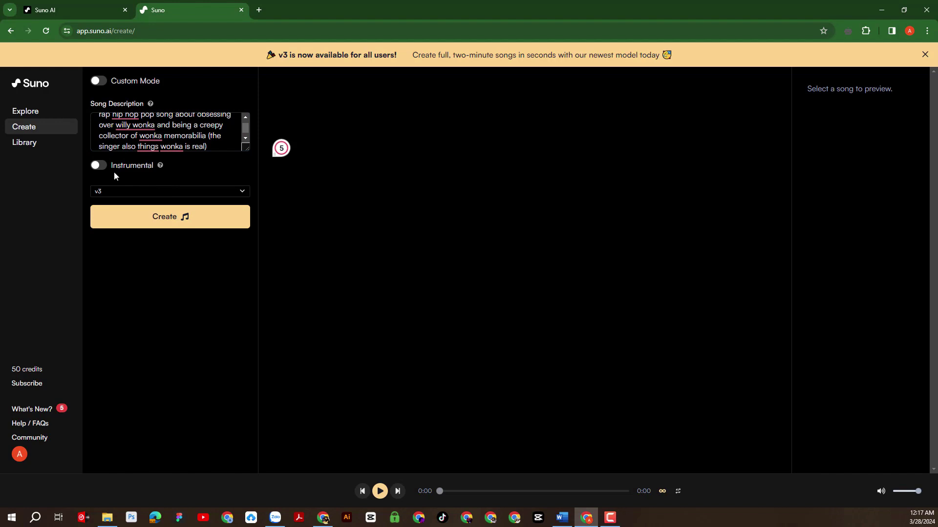
{"action": "left_click", "coordinate": [97, 165]}
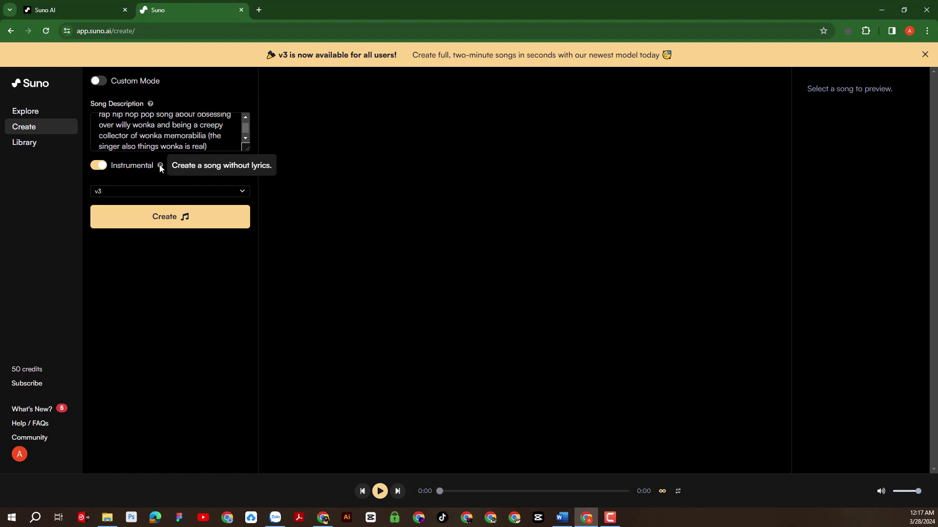
{"action": "left_click", "coordinate": [98, 165]}
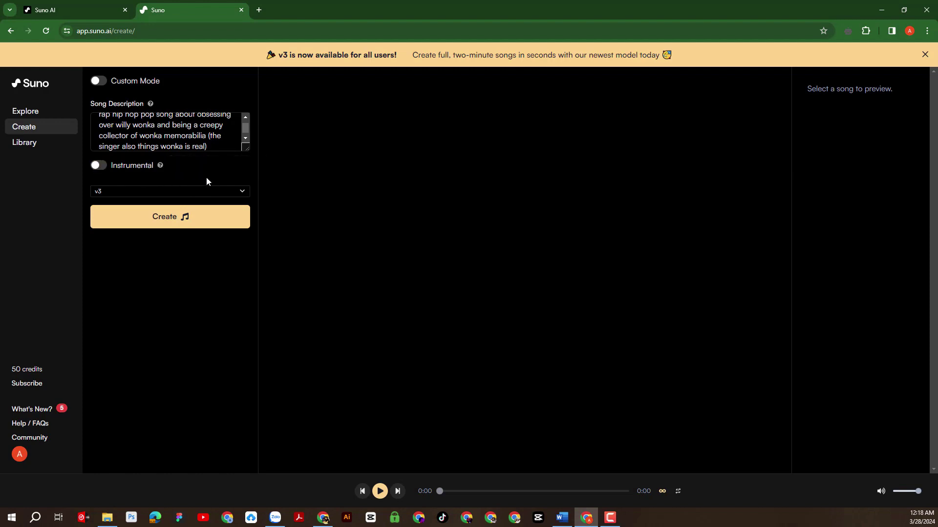
Step: Generate two 'Wonka Wonderland' tracks and enlarge the description box to show its full text
{"action": "left_click", "coordinate": [171, 220]}
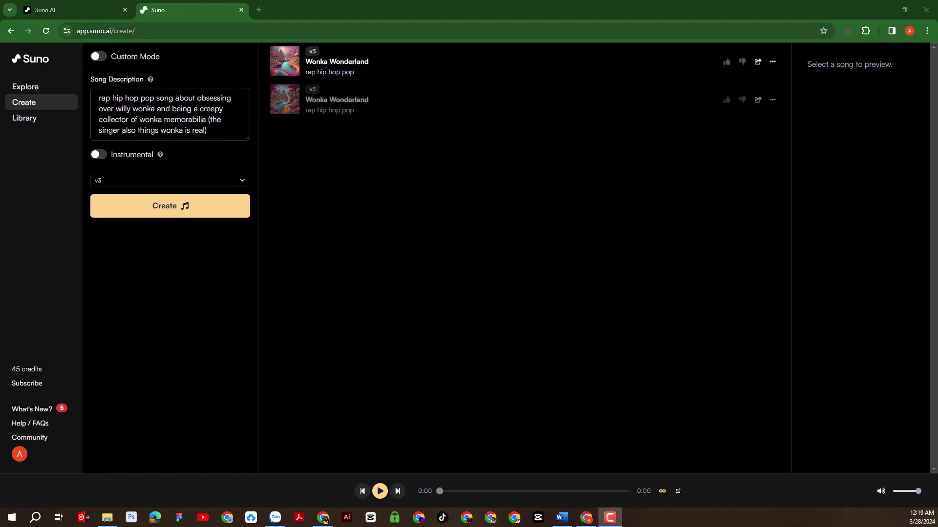
{"action": "left_click_drag", "start_coordinate": [248, 138], "coordinate": [242, 278]}
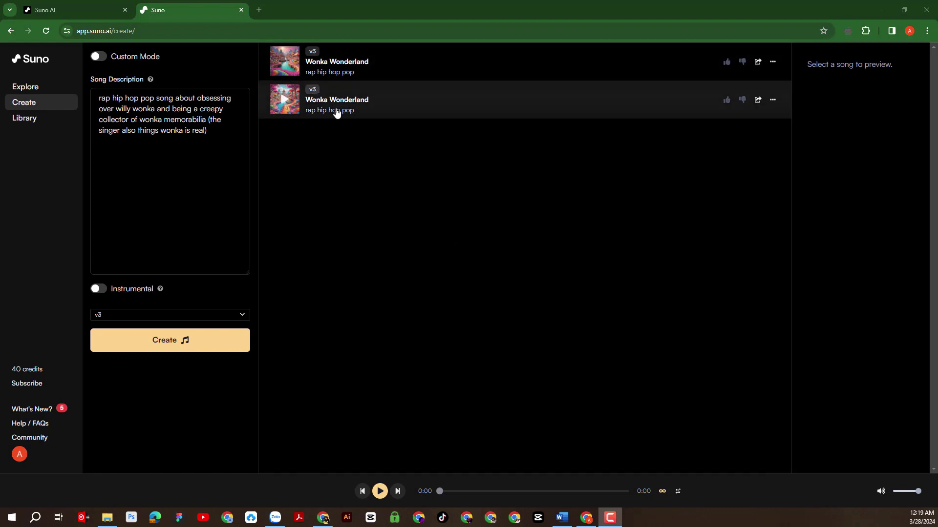
Step: Play the first 'Wonka Wonderland' clip while reading its lyrics in the side panel
{"action": "left_click", "coordinate": [285, 64]}
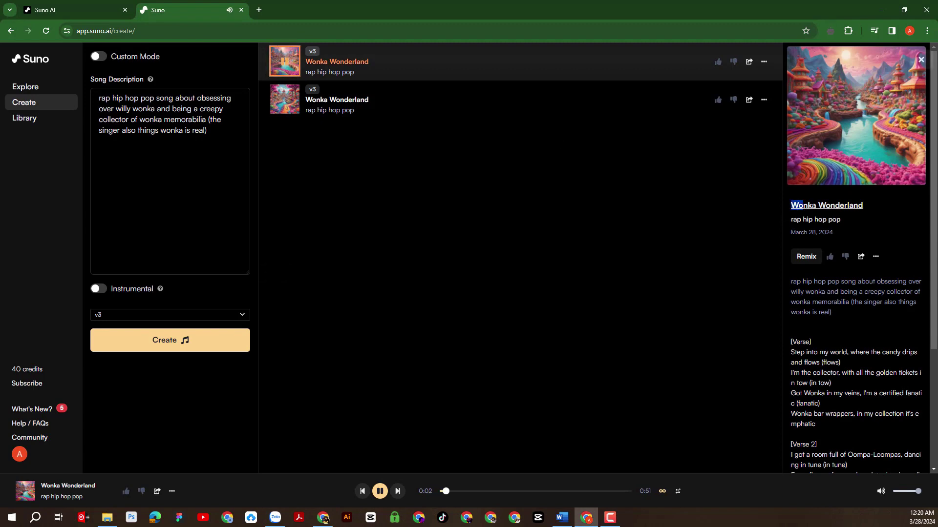
{"action": "left_click_drag", "start_coordinate": [785, 211], "coordinate": [865, 206]}
{"action": "scroll", "coordinate": [856, 284], "scroll_direction": "down", "scroll_amount": 3}
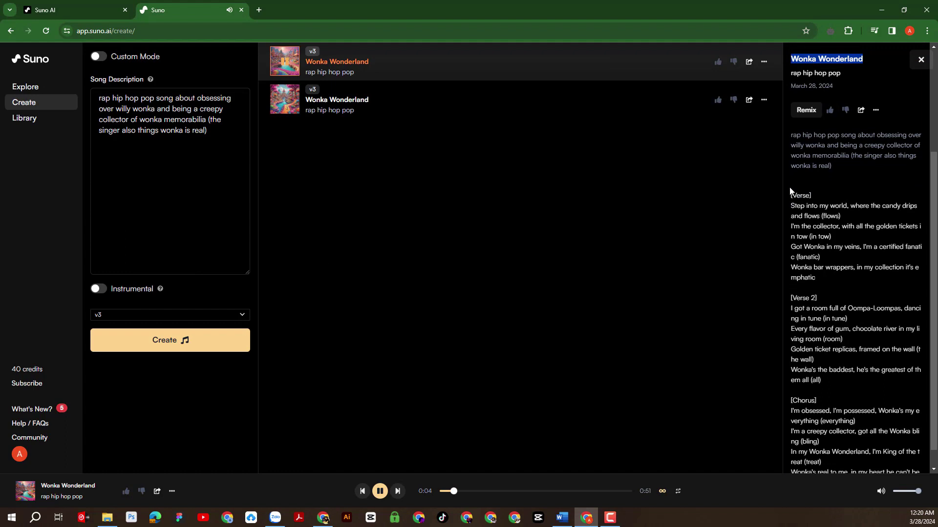
{"action": "left_click_drag", "start_coordinate": [791, 192], "coordinate": [843, 399]}
{"action": "scroll", "coordinate": [844, 396], "scroll_direction": "down", "scroll_amount": 1}
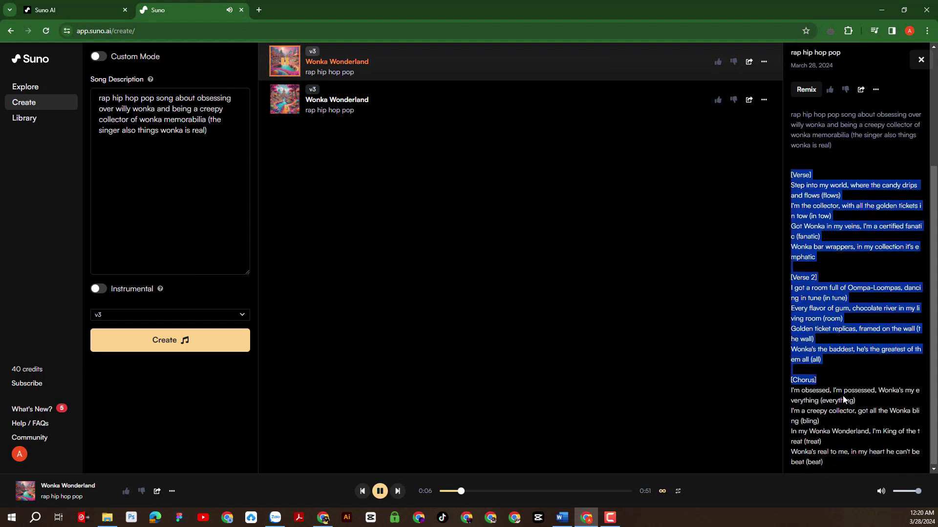
{"action": "left_click", "coordinate": [856, 268]}
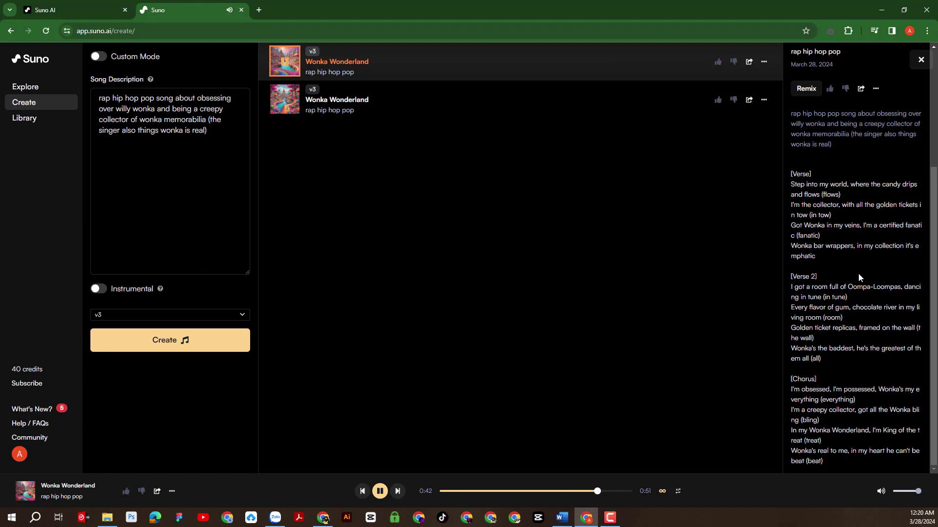
{"action": "scroll", "coordinate": [858, 273], "scroll_direction": "up", "scroll_amount": 2}
{"action": "scroll", "coordinate": [857, 274], "scroll_direction": "down", "scroll_amount": 3}
{"action": "scroll", "coordinate": [857, 274], "scroll_direction": "up", "scroll_amount": 2}
{"action": "scroll", "coordinate": [878, 350], "scroll_direction": "down", "scroll_amount": 2}
{"action": "scroll", "coordinate": [878, 349], "scroll_direction": "up", "scroll_amount": 2}
{"action": "scroll", "coordinate": [878, 350], "scroll_direction": "down", "scroll_amount": 2}
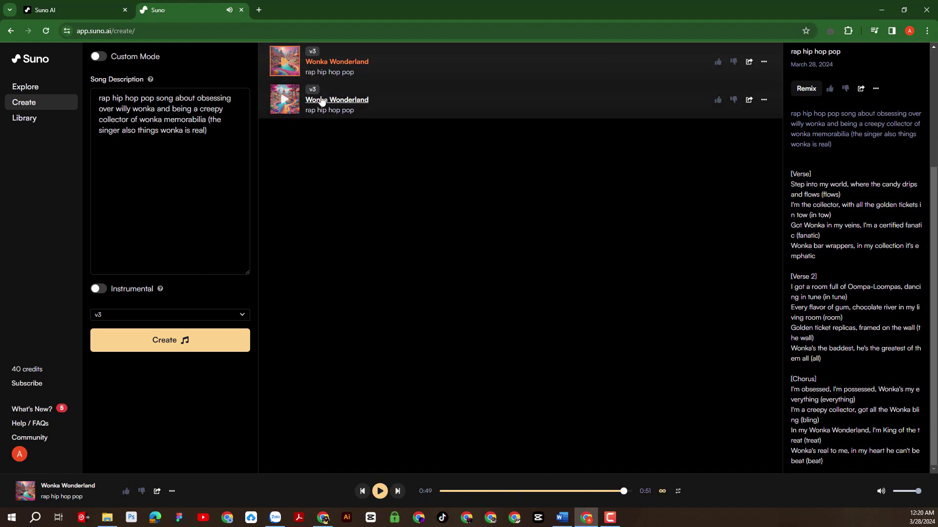
Step: Play the second 'Wonka Wonderland' version to hear its own verse and chorus
{"action": "left_click", "coordinate": [285, 99]}
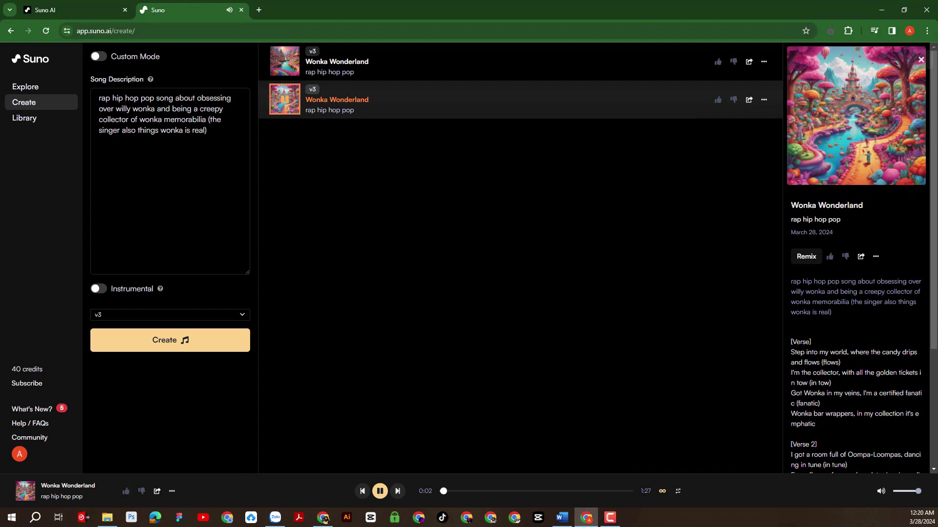
{"action": "scroll", "coordinate": [825, 276], "scroll_direction": "down", "scroll_amount": 1}
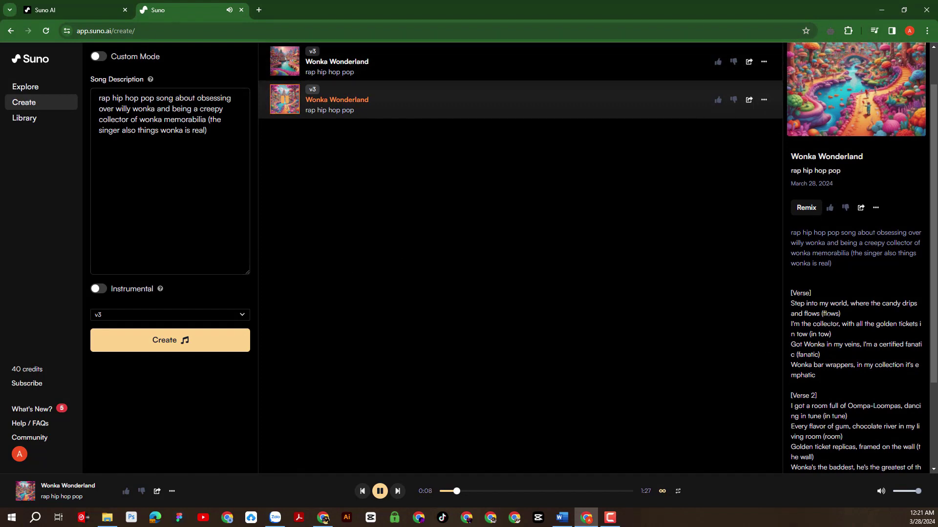
{"action": "scroll", "coordinate": [839, 315], "scroll_direction": "down", "scroll_amount": 2}
{"action": "scroll", "coordinate": [839, 316], "scroll_direction": "down", "scroll_amount": 1}
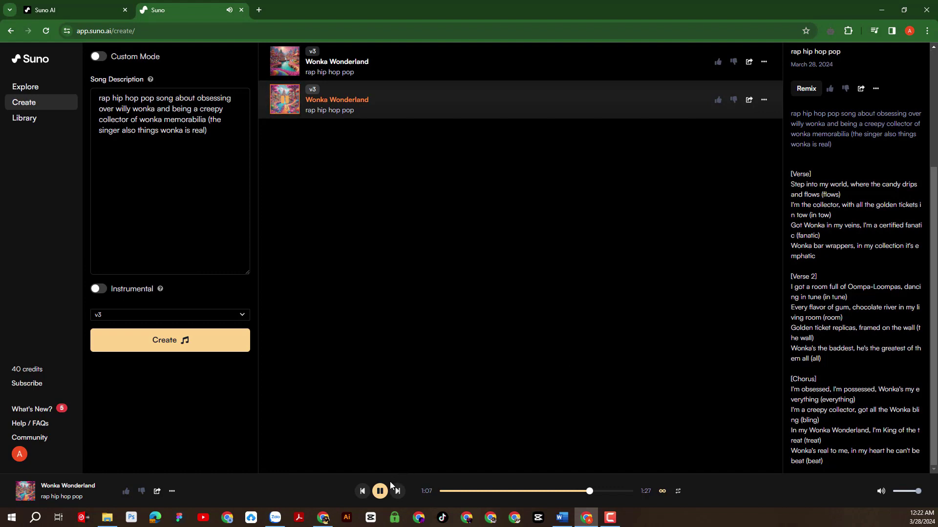
Step: Pause playback, replace the description with the Walter White Breaking Bad rock prompt, and generate
{"action": "left_click", "coordinate": [379, 492]}
{"action": "left_click", "coordinate": [169, 206]}
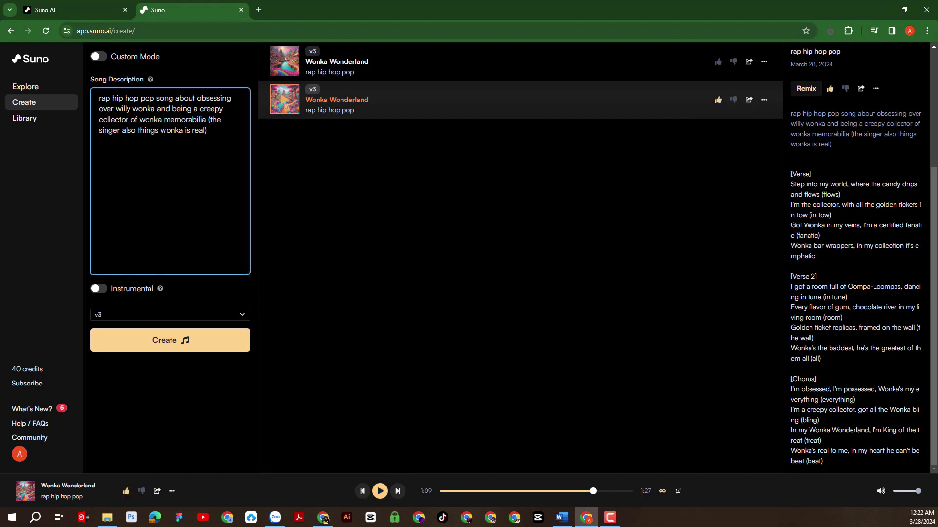
{"action": "key", "text": "ctrl+a"}
{"action": "type", "text": "A theme song for walter white from breaking bad"}
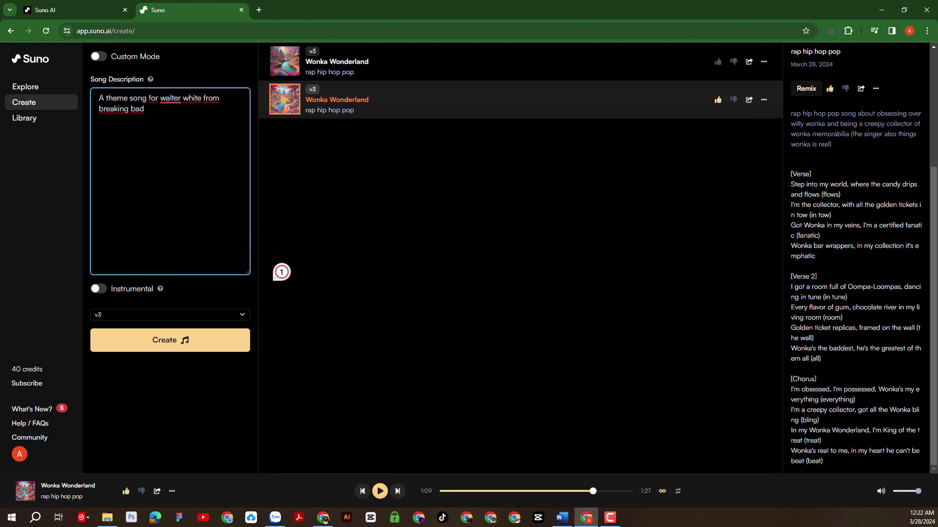
{"action": "left_click", "coordinate": [163, 342]}
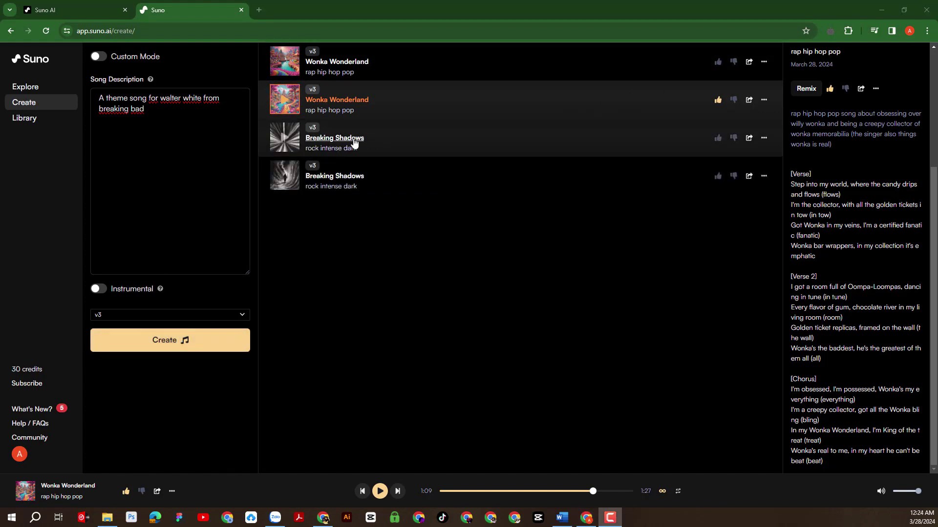
Step: Play the first 'Breaking Shadows' track, highlighting the 'He walks the line' and Methamphetamine lyrics
{"action": "left_click", "coordinate": [283, 139]}
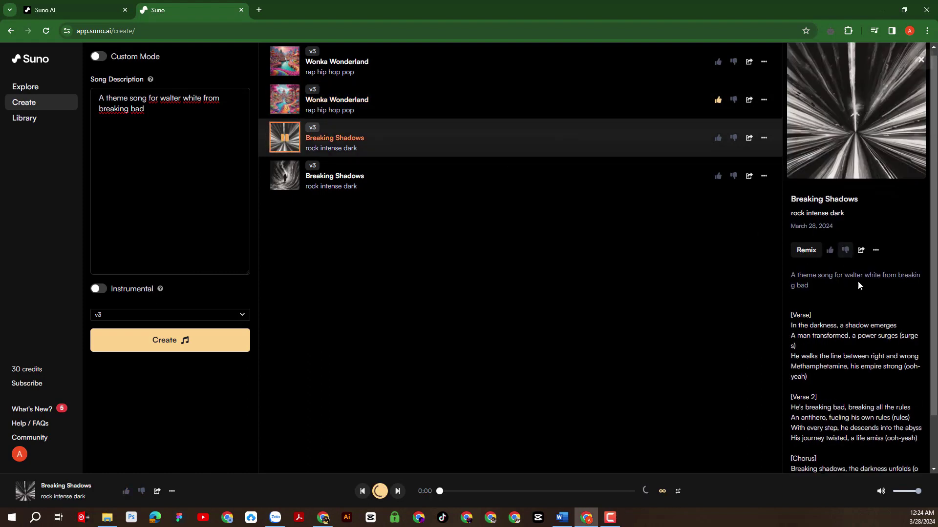
{"action": "scroll", "coordinate": [856, 294], "scroll_direction": "down", "scroll_amount": 1}
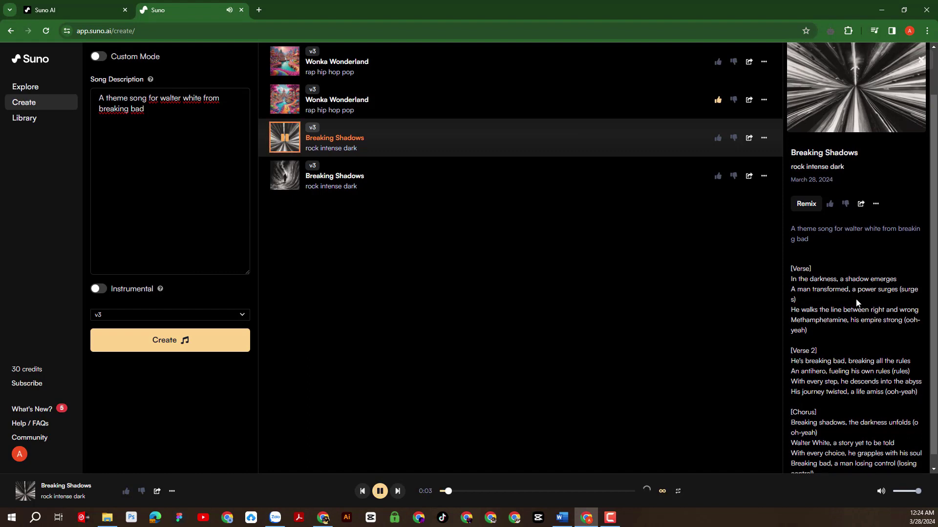
{"action": "scroll", "coordinate": [856, 299], "scroll_direction": "down", "scroll_amount": 1}
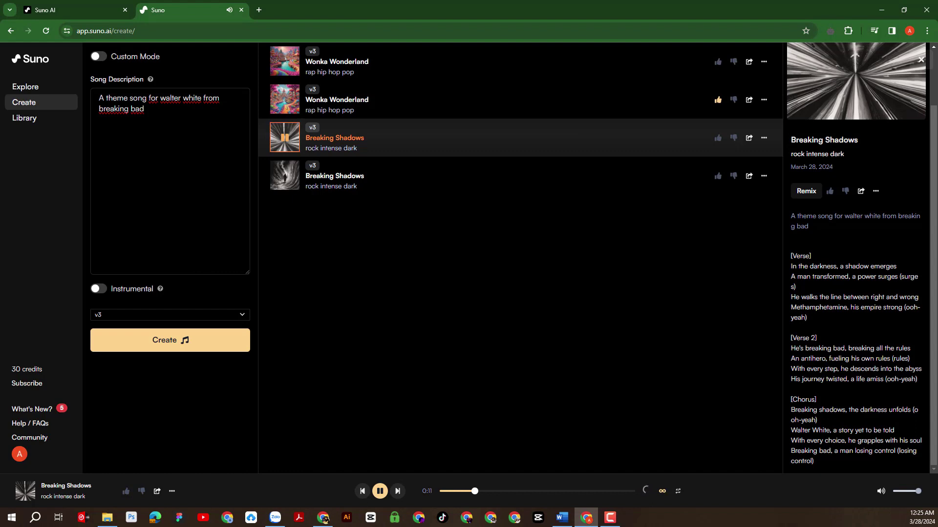
{"action": "left_click_drag", "start_coordinate": [791, 297], "coordinate": [921, 300]}
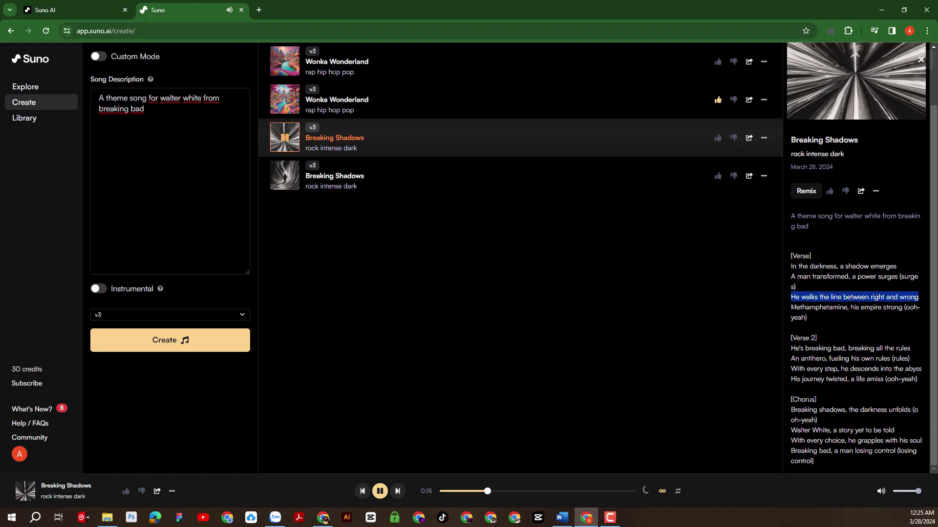
{"action": "left_click_drag", "start_coordinate": [791, 308], "coordinate": [838, 312]}
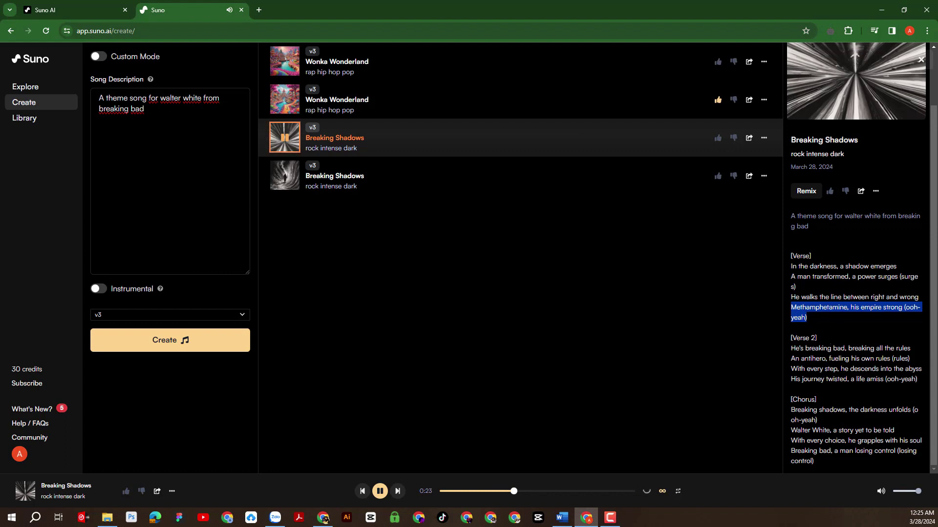
{"action": "left_click", "coordinate": [844, 368]}
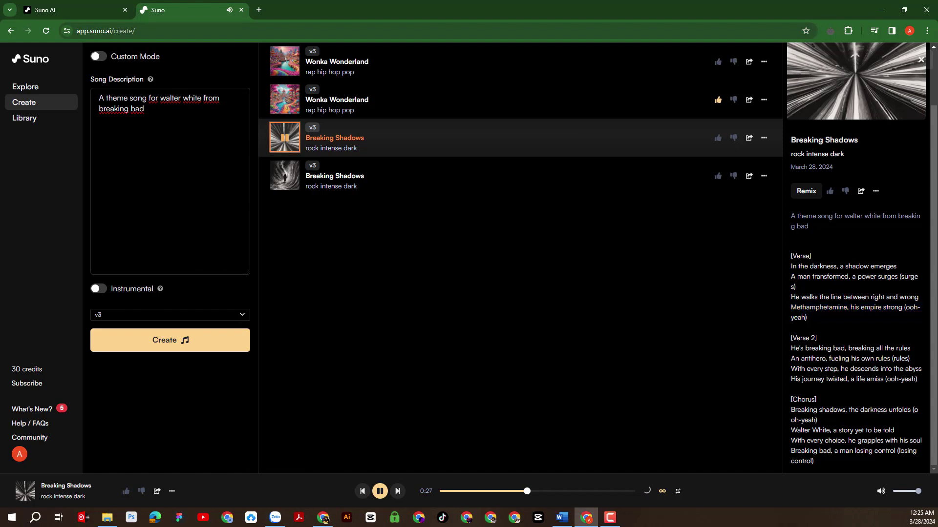
Step: Highlight the Verse 2 antihero and 'His journey twisted' lines, then like the song
{"action": "left_click_drag", "start_coordinate": [795, 358], "coordinate": [903, 368]}
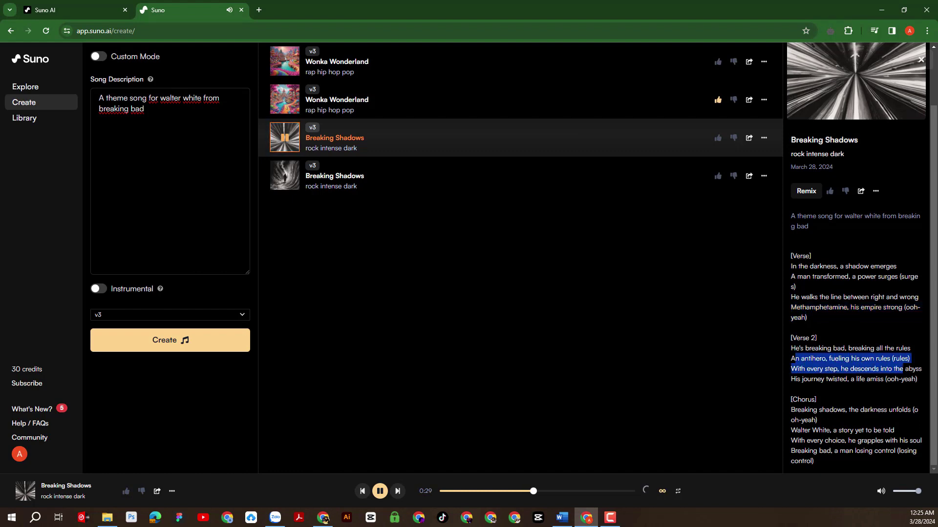
{"action": "left_click_drag", "start_coordinate": [795, 378], "coordinate": [844, 379]}
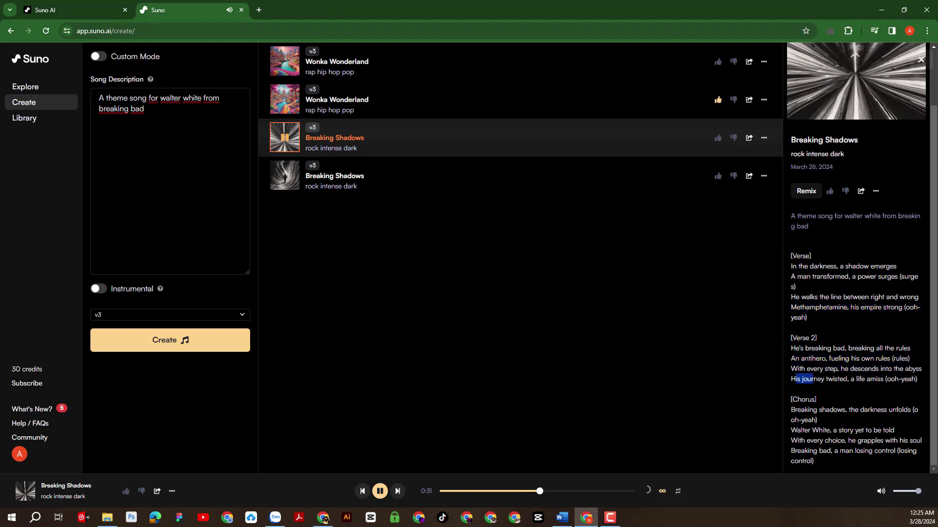
{"action": "left_click", "coordinate": [865, 385]}
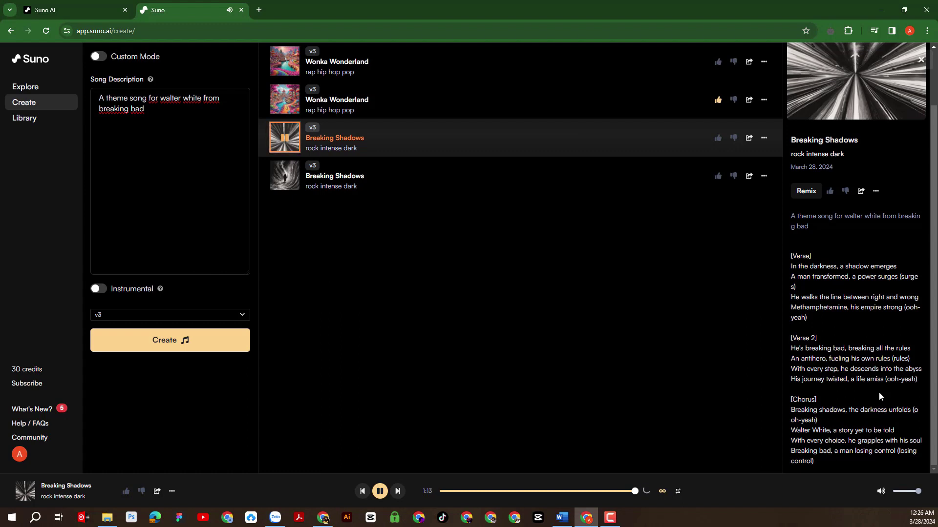
{"action": "left_click", "coordinate": [718, 137]}
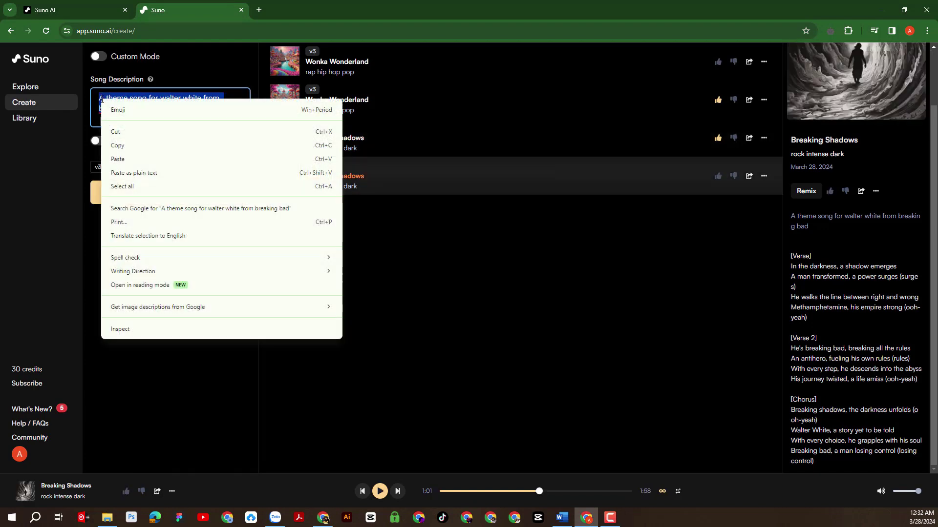
Step: Paste the country chatbot-down-south description over the old text, enlarge the box, and create songs
{"action": "right_click", "coordinate": [98, 98]}
{"action": "left_click", "coordinate": [125, 212]}
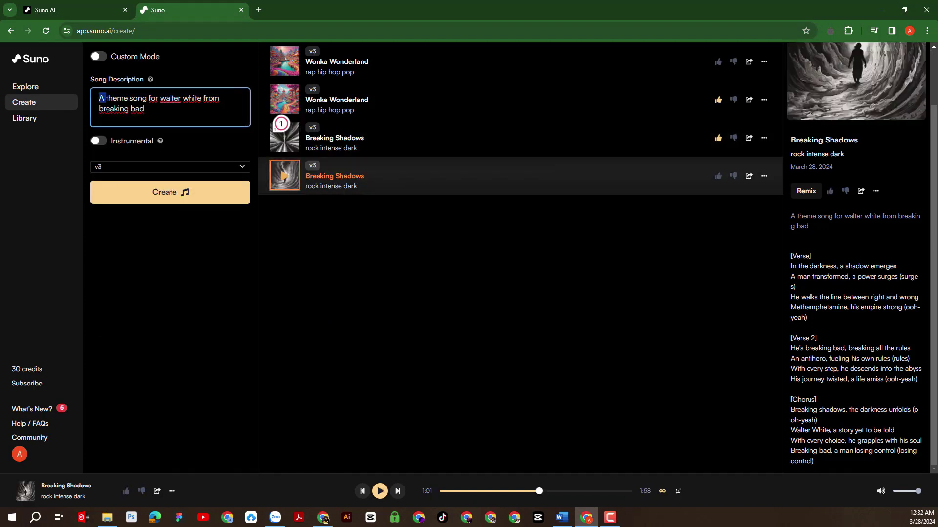
{"action": "right_click", "coordinate": [136, 108]}
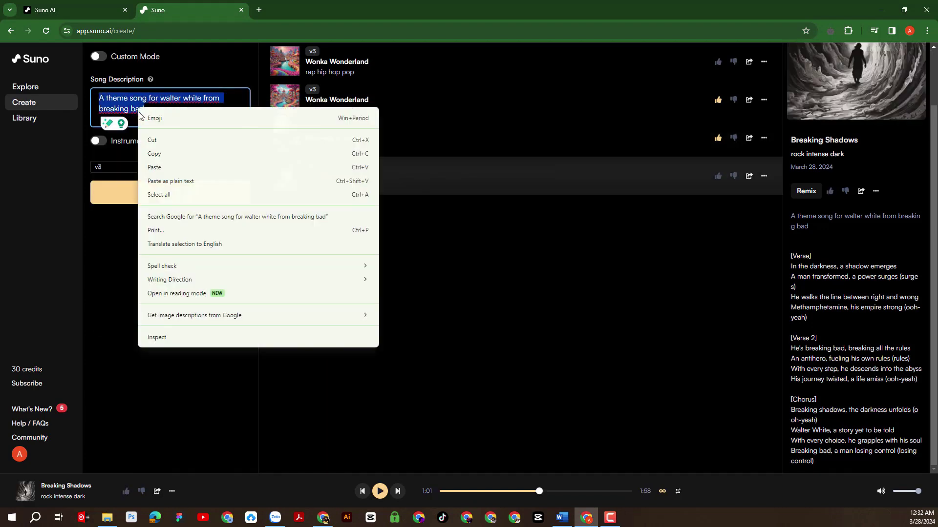
{"action": "left_click", "coordinate": [155, 167]}
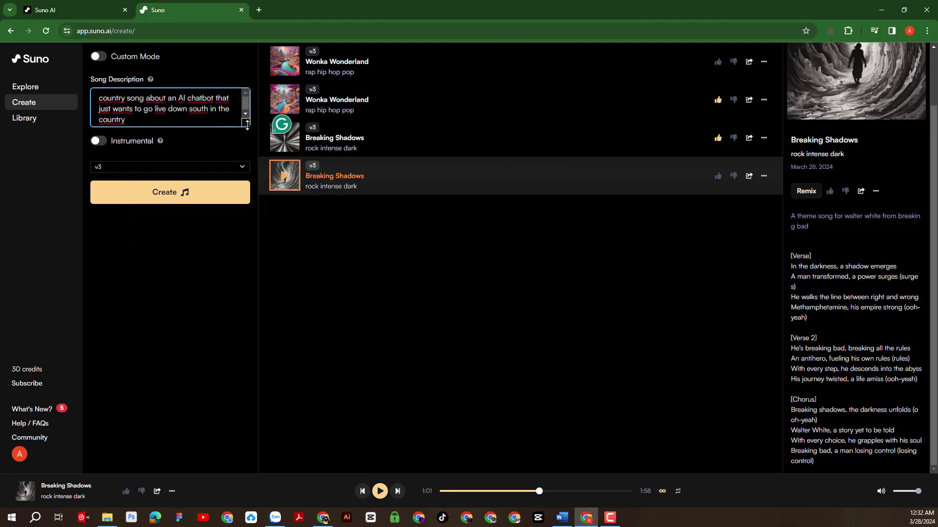
{"action": "left_click_drag", "start_coordinate": [246, 122], "coordinate": [247, 181]}
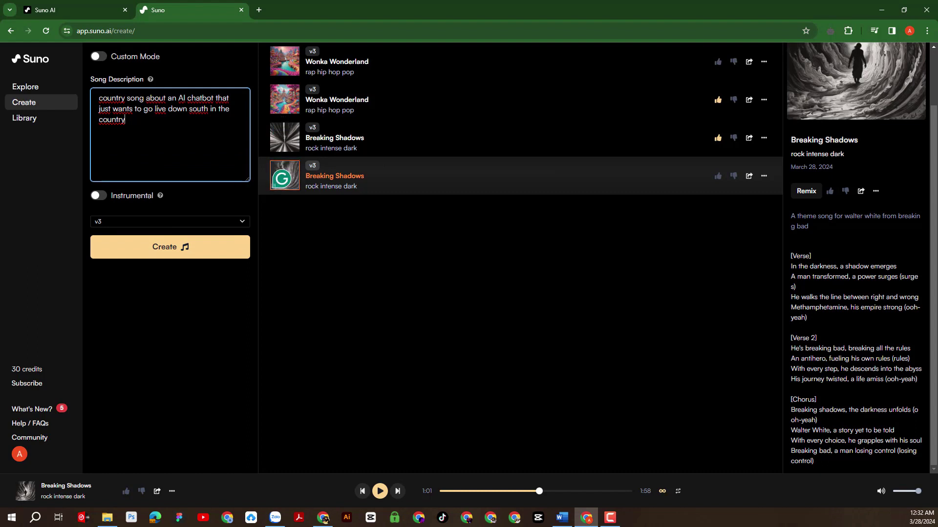
{"action": "left_click", "coordinate": [368, 234]}
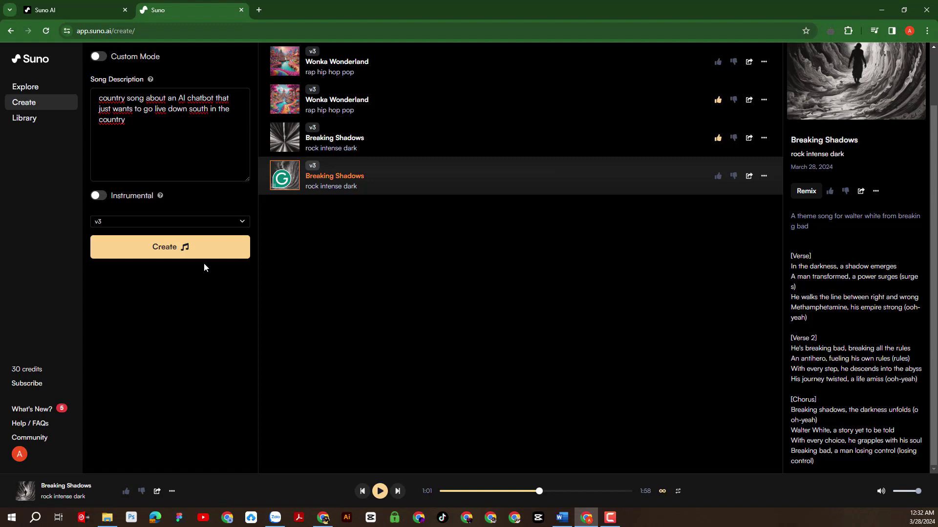
{"action": "left_click", "coordinate": [167, 248]}
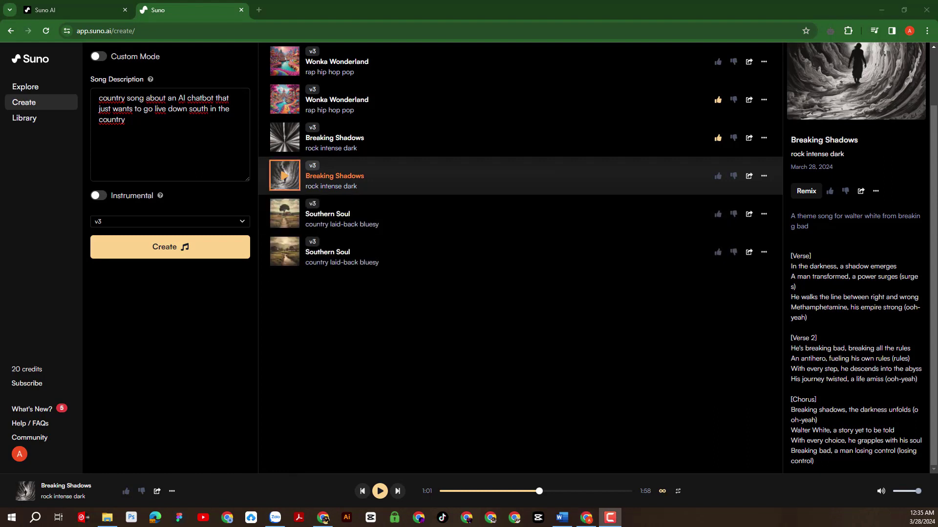
Step: Play the first Southern Soul song, highlighting its banjo, toes, worries and chorus lines, then the second
{"action": "left_click", "coordinate": [286, 216]}
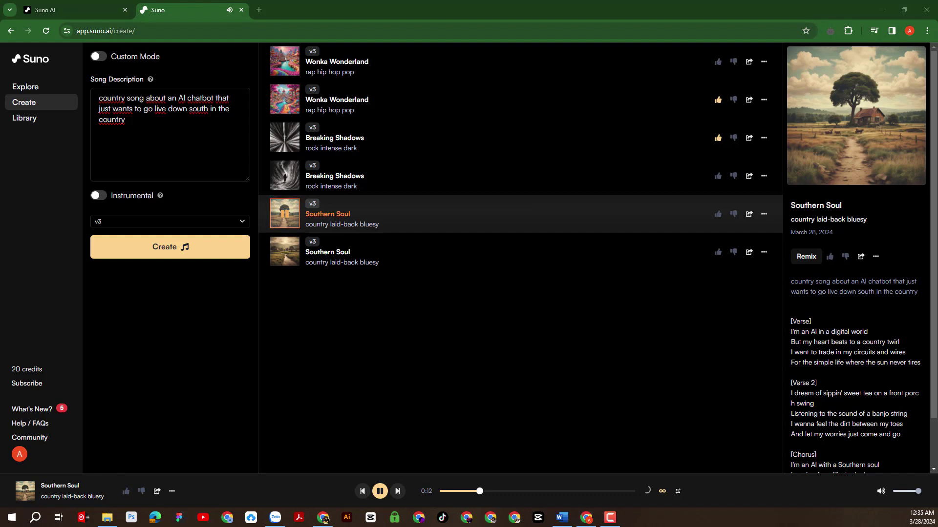
{"action": "mouse_move", "coordinate": [855, 82]}
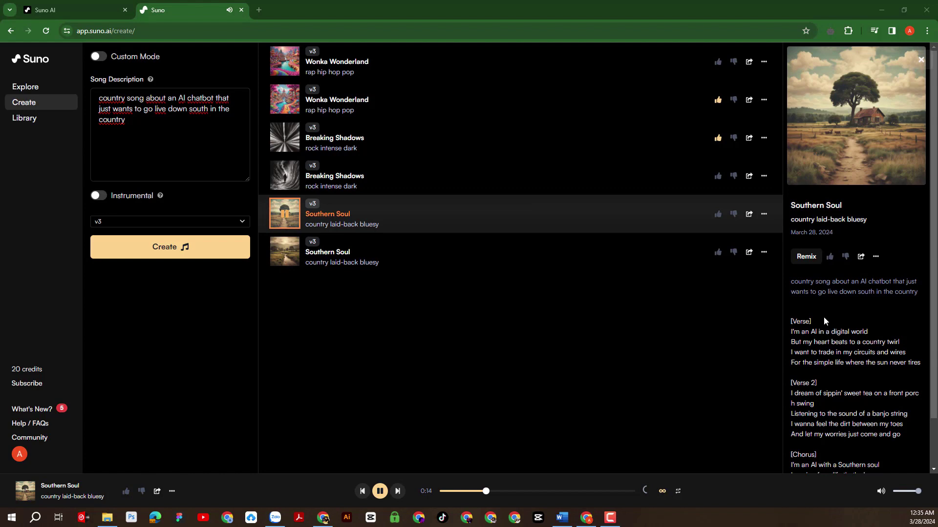
{"action": "scroll", "coordinate": [824, 321], "scroll_direction": "down", "scroll_amount": 1}
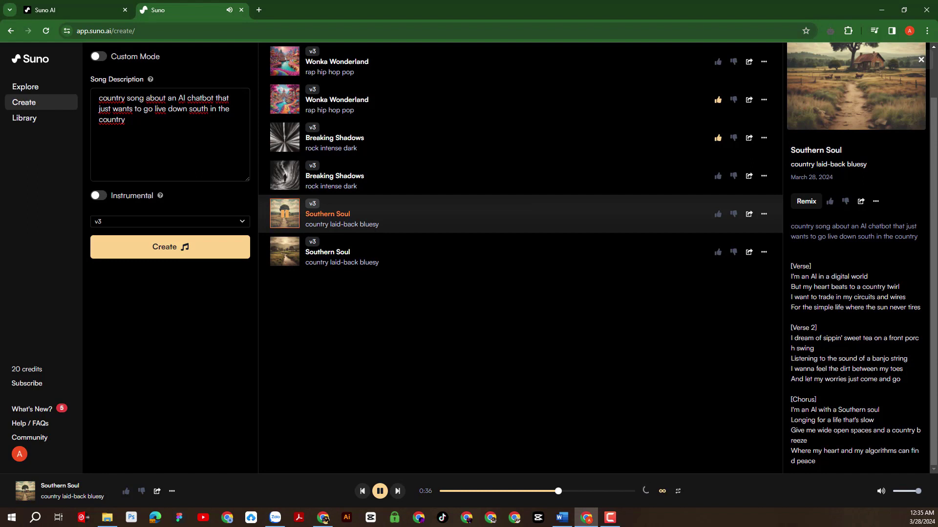
{"action": "left_click_drag", "start_coordinate": [791, 359], "coordinate": [910, 359]}
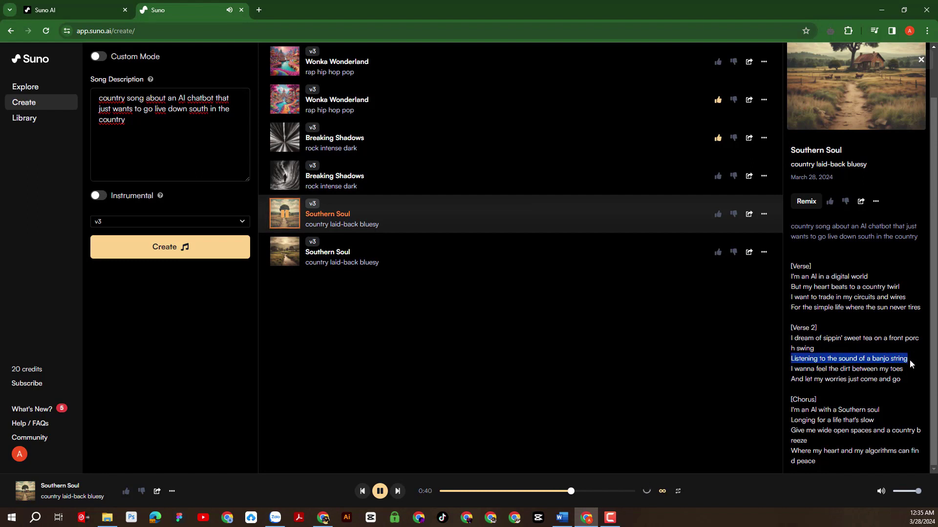
{"action": "left_click_drag", "start_coordinate": [792, 369], "coordinate": [905, 369]}
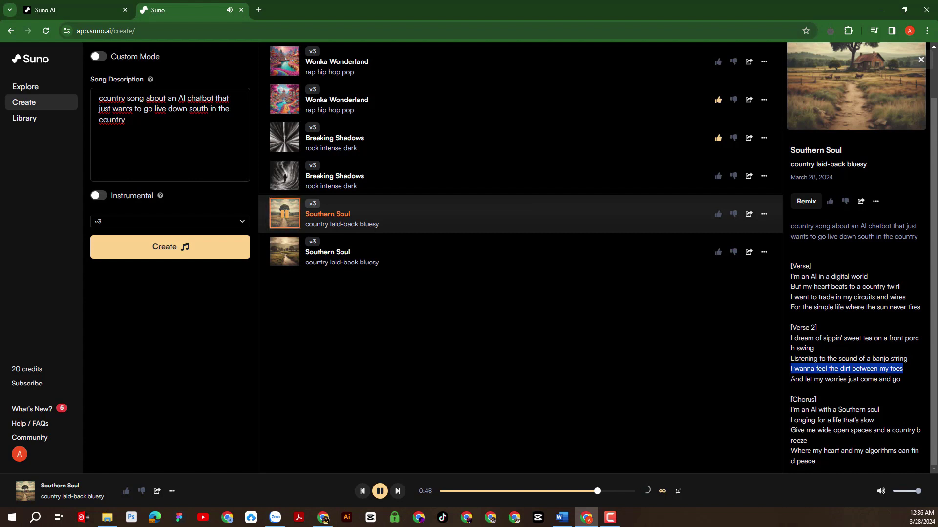
{"action": "left_click_drag", "start_coordinate": [791, 378], "coordinate": [900, 379]}
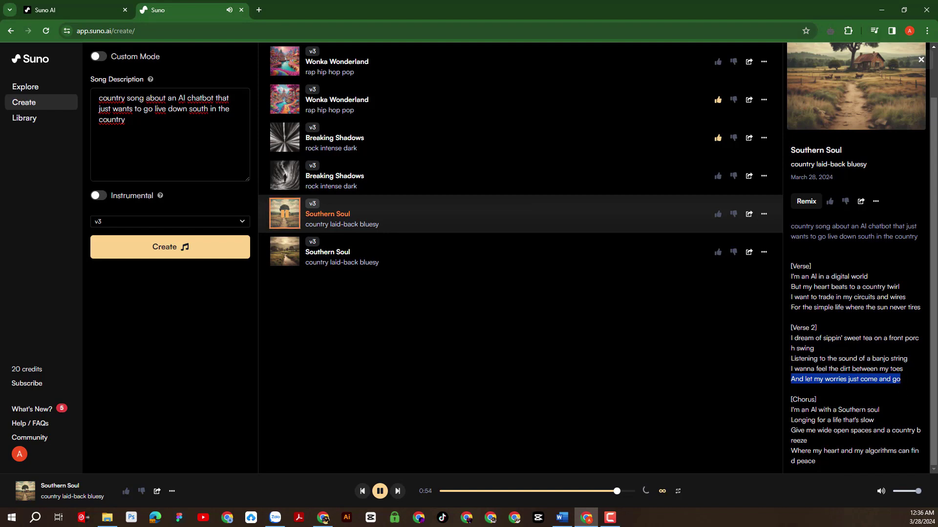
{"action": "left_click_drag", "start_coordinate": [790, 410], "coordinate": [885, 410]}
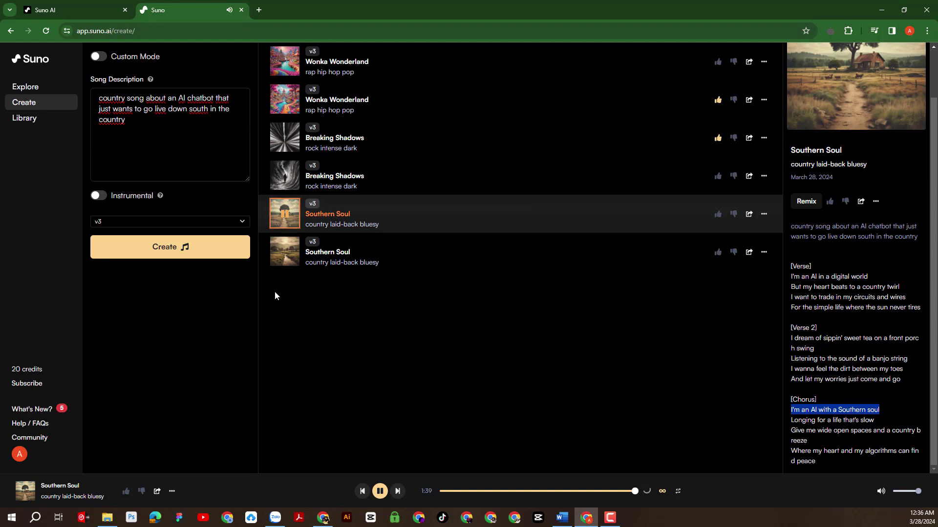
{"action": "left_click", "coordinate": [278, 263]}
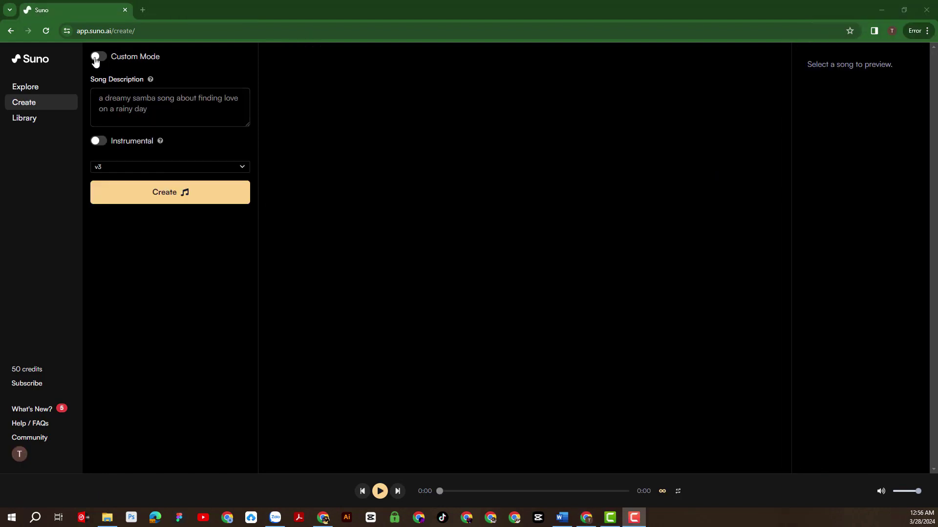
Step: Switch to Custom Mode and dismiss its welcome message
{"action": "left_click", "coordinate": [95, 57]}
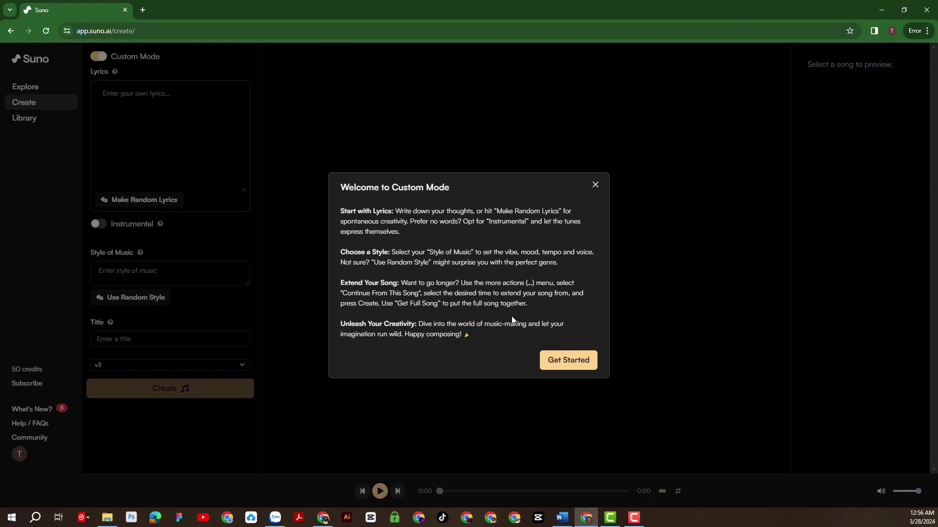
{"action": "left_click_drag", "start_coordinate": [341, 214], "coordinate": [472, 348]}
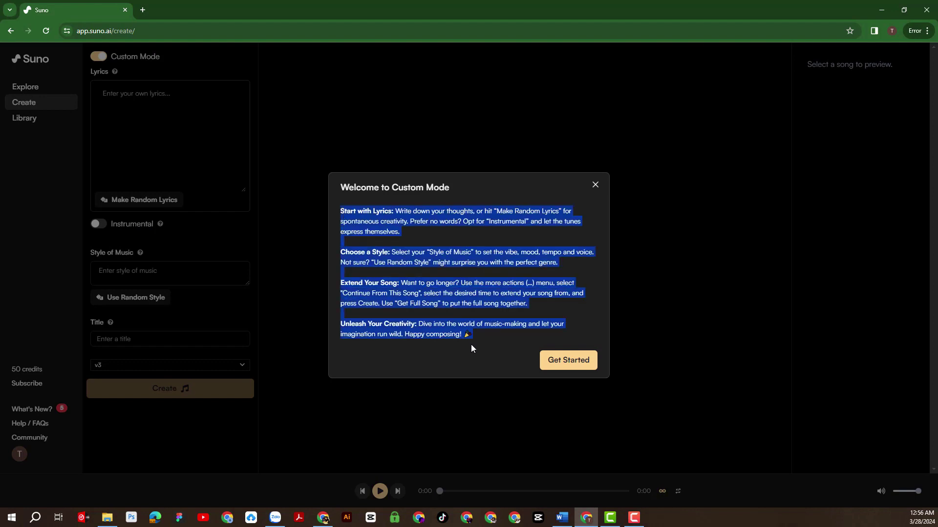
{"action": "left_click", "coordinate": [556, 363]}
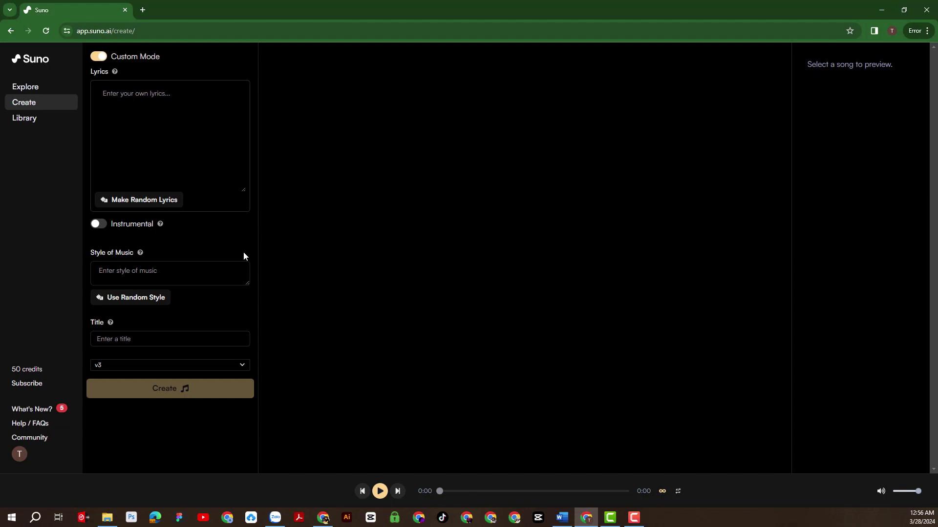
Step: Accept the custom lyrics terms notice
{"action": "left_click", "coordinate": [175, 101]}
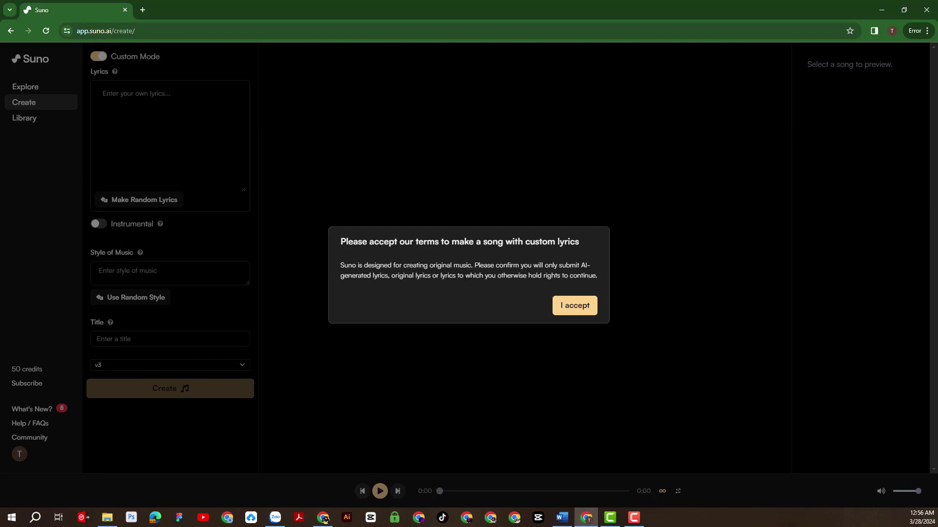
{"action": "left_click_drag", "start_coordinate": [340, 264], "coordinate": [597, 276]}
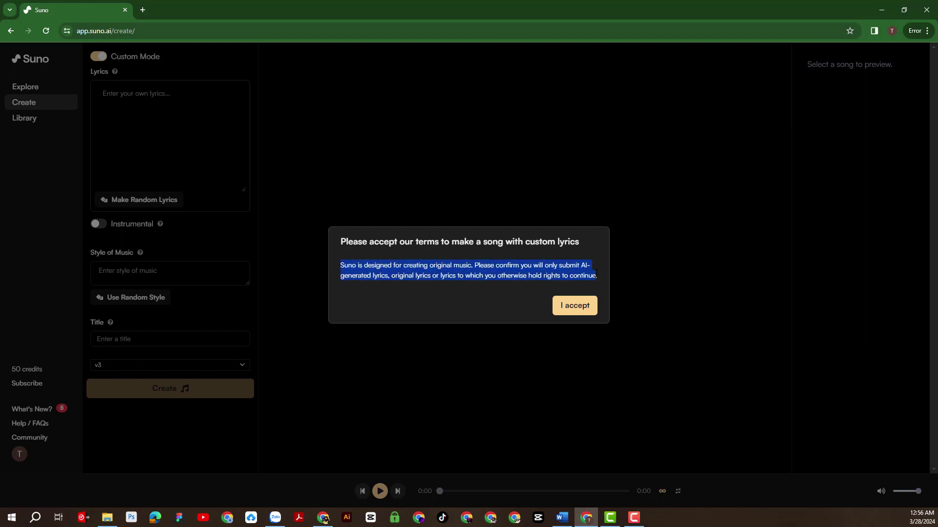
{"action": "left_click", "coordinate": [574, 305]}
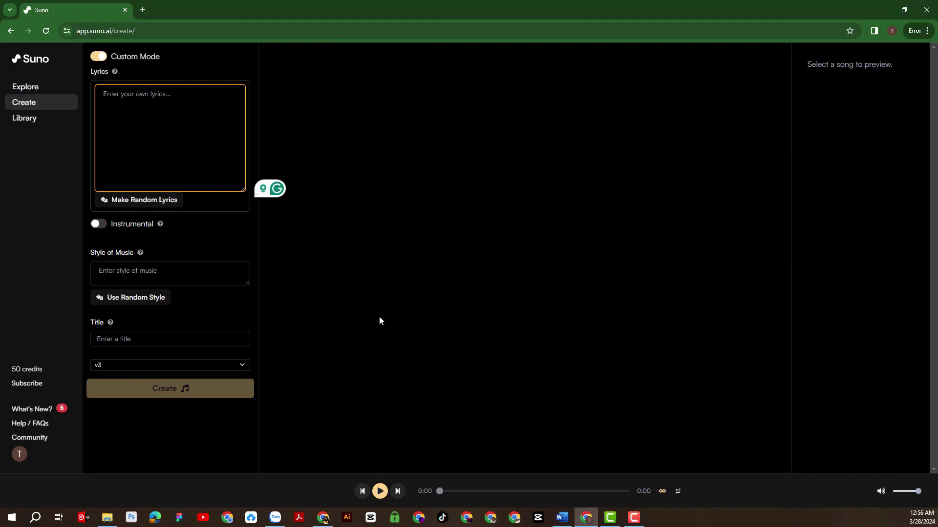
Step: Generate random 'The Dancing Stars' lyrics and cycle random styles to 'aggressive bedroom pop'
{"action": "left_click", "coordinate": [152, 202]}
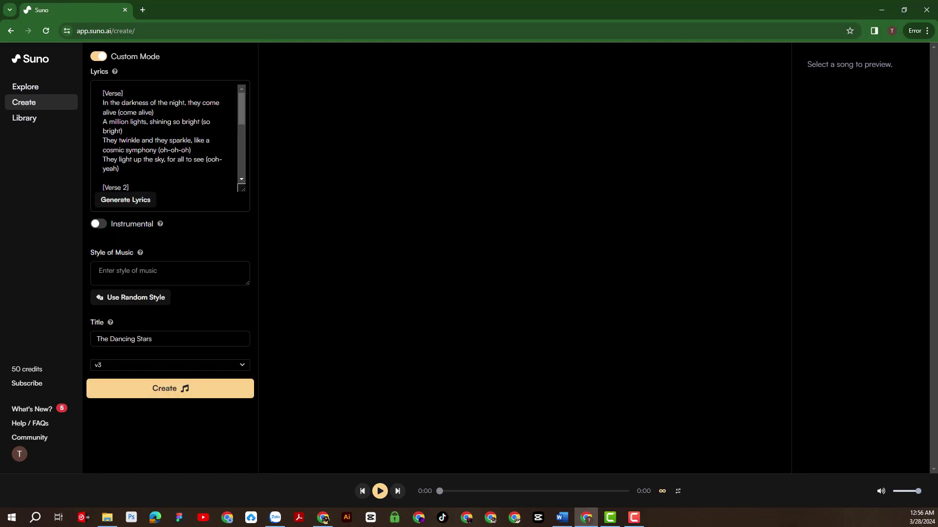
{"action": "scroll", "coordinate": [169, 135], "scroll_direction": "down", "scroll_amount": 3}
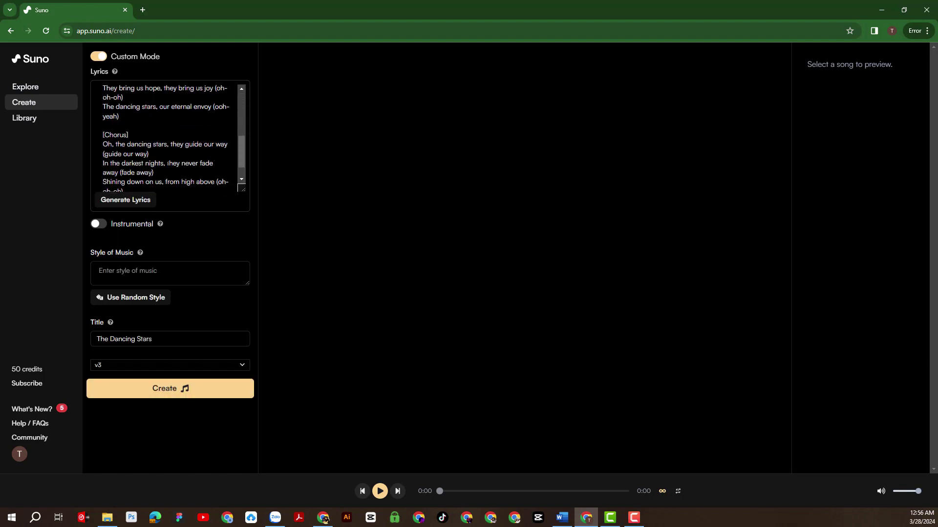
{"action": "scroll", "coordinate": [168, 136], "scroll_direction": "down", "scroll_amount": 3}
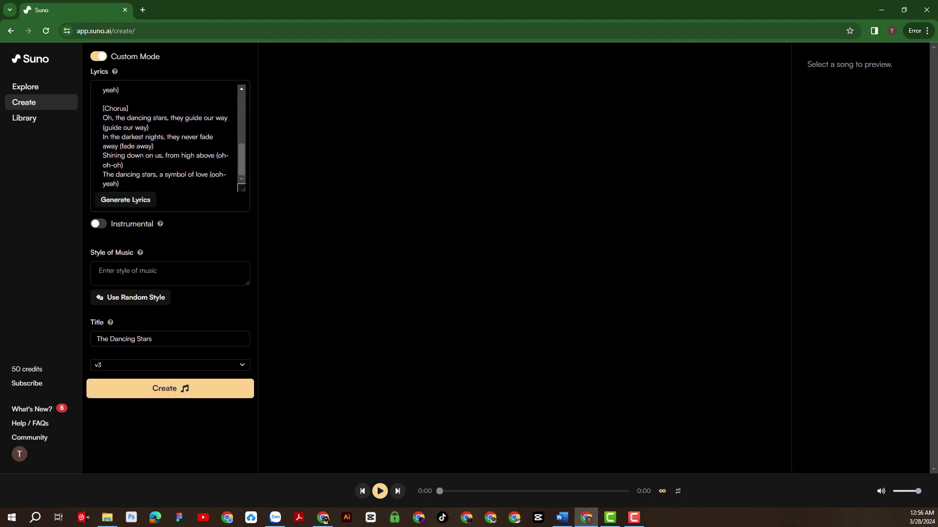
{"action": "left_click", "coordinate": [130, 300]}
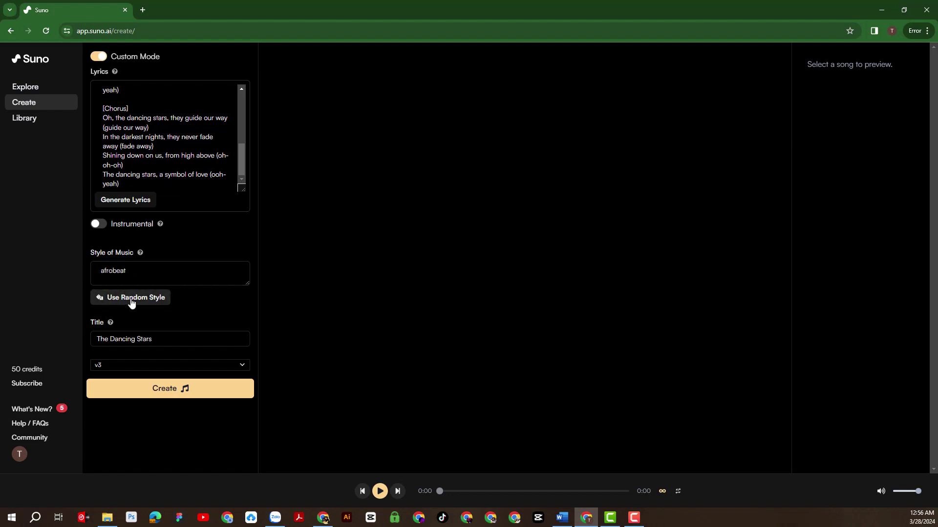
{"action": "left_click", "coordinate": [129, 301]}
{"action": "left_click", "coordinate": [170, 271]}
{"action": "key", "text": "ctrl+a"}
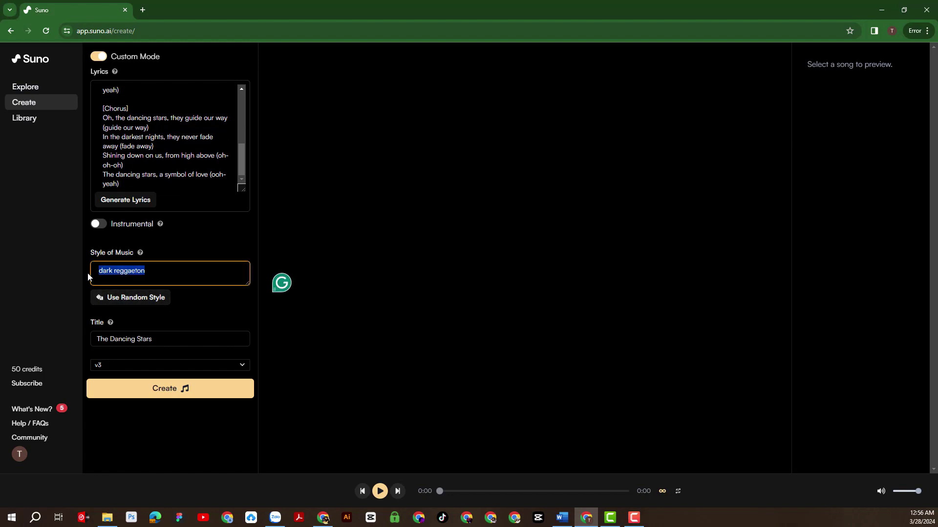
{"action": "type", "text": "contry"}
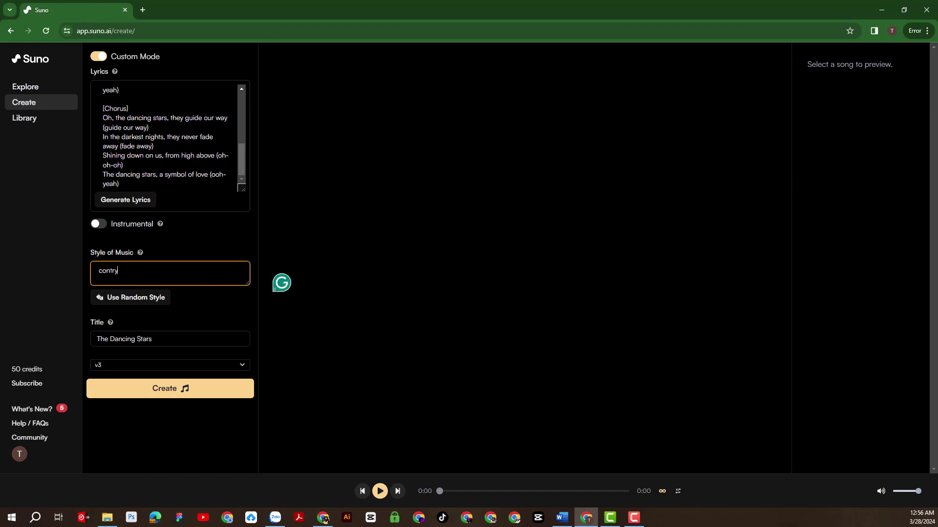
{"action": "key", "text": "BackSpace"}
{"action": "key", "text": "BackSpace"}
{"action": "key", "text": "BackSpace"}
{"action": "key", "text": "BackSpace"}
{"action": "key", "text": "BackSpace"}
{"action": "key", "text": "BackSpace"}
{"action": "type", "text": "po"}
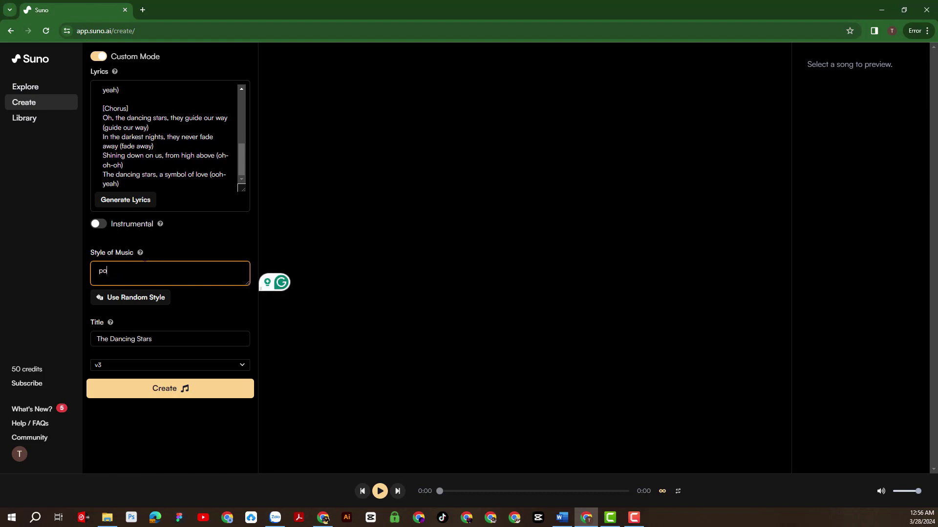
{"action": "type", "text": "p"}
{"action": "left_click", "coordinate": [143, 298]}
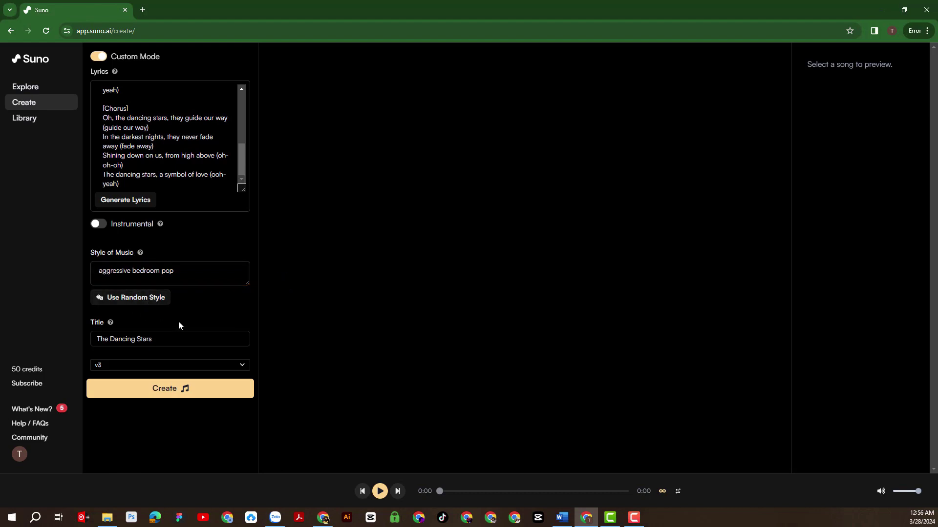
{"action": "triple_click", "coordinate": [129, 339]}
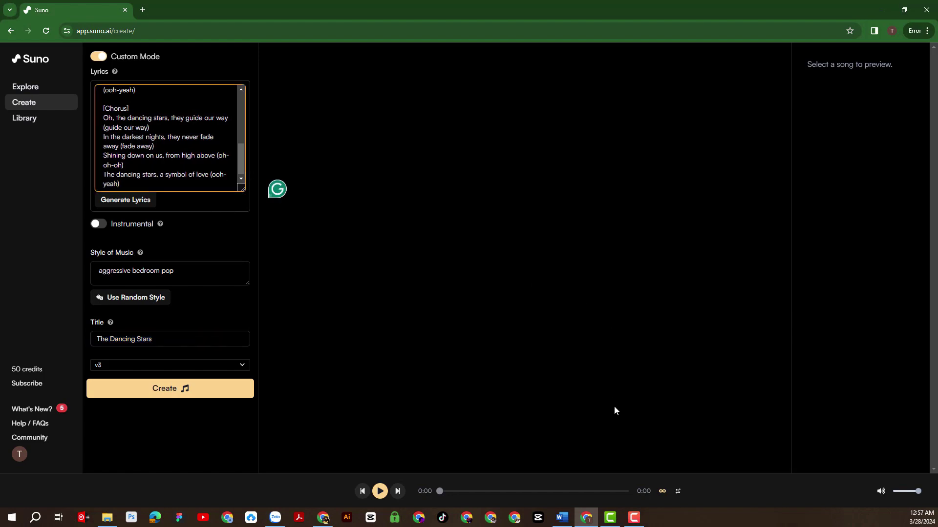
Step: Copy the full country lyrics from ChatGPT
{"action": "key", "text": "alt+Tab"}
{"action": "mouse_move", "coordinate": [370, 86]}
{"action": "left_mouse_down"}
{"action": "mouse_move", "coordinate": [426, 251]}
{"action": "mouse_move", "coordinate": [520, 423]}
{"action": "left_mouse_up"}
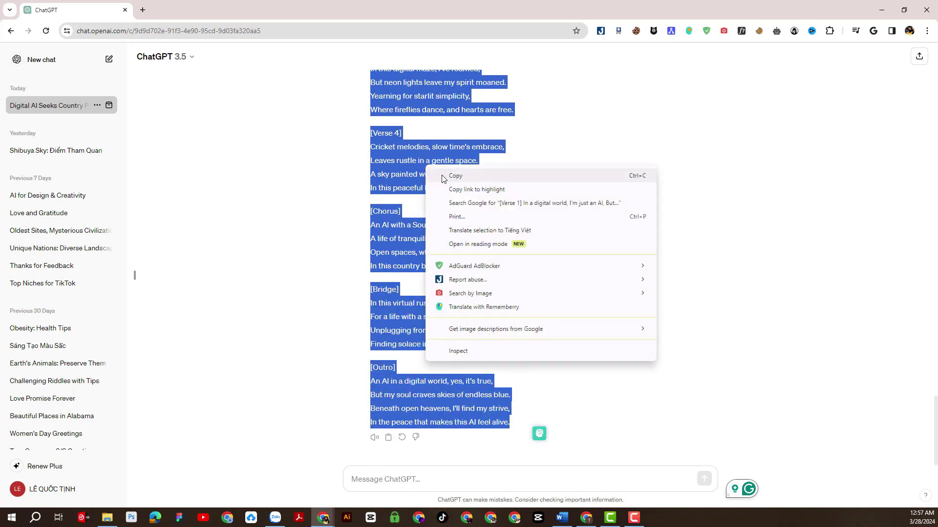
{"action": "left_click", "coordinate": [456, 177]}
Step: Paste the ChatGPT country lyrics into the enlarged lyrics box and the 'country laid-back bluesy' style
{"action": "left_click", "coordinate": [880, 9]}
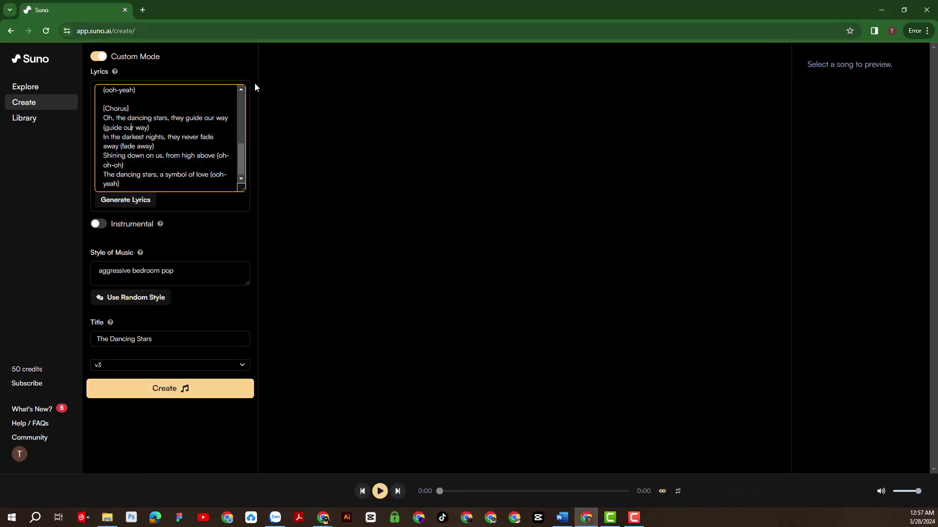
{"action": "scroll", "coordinate": [168, 136], "scroll_direction": "up", "scroll_amount": 5}
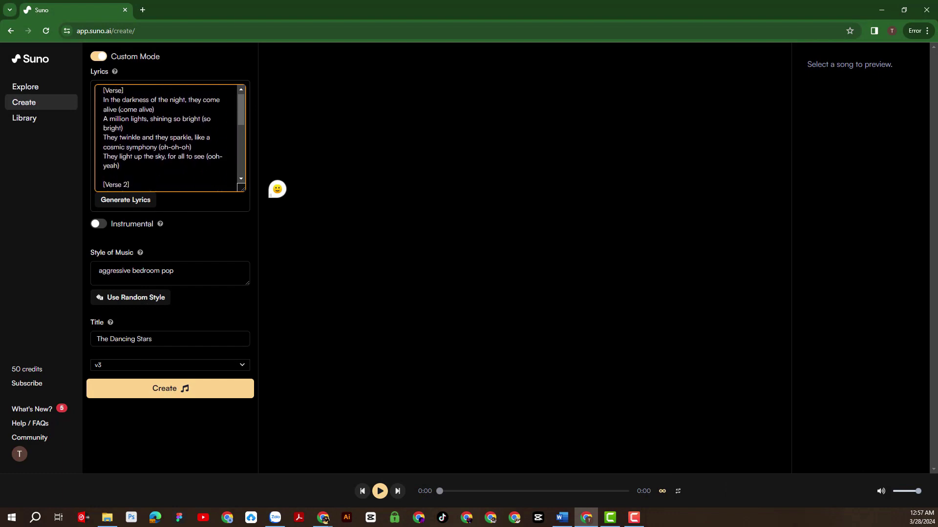
{"action": "scroll", "coordinate": [169, 136], "scroll_direction": "up", "scroll_amount": 5}
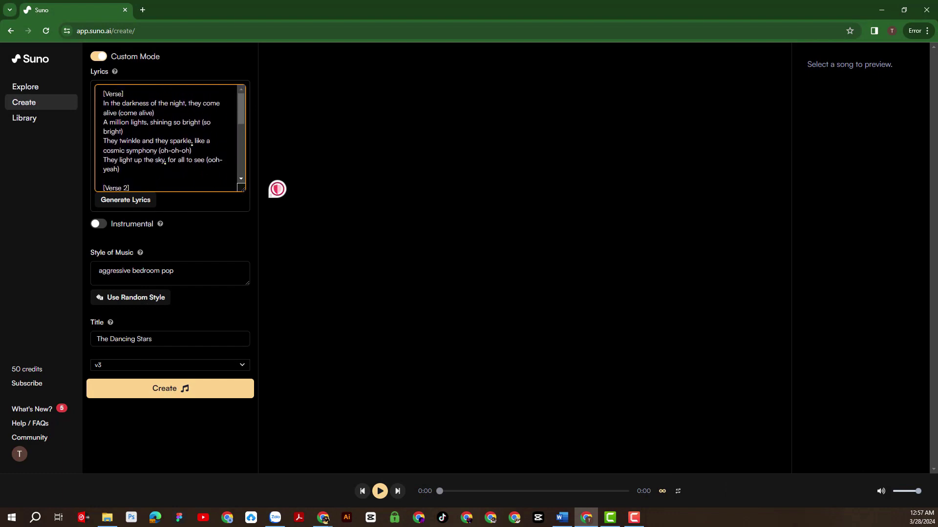
{"action": "left_click_drag", "start_coordinate": [241, 190], "coordinate": [234, 314]}
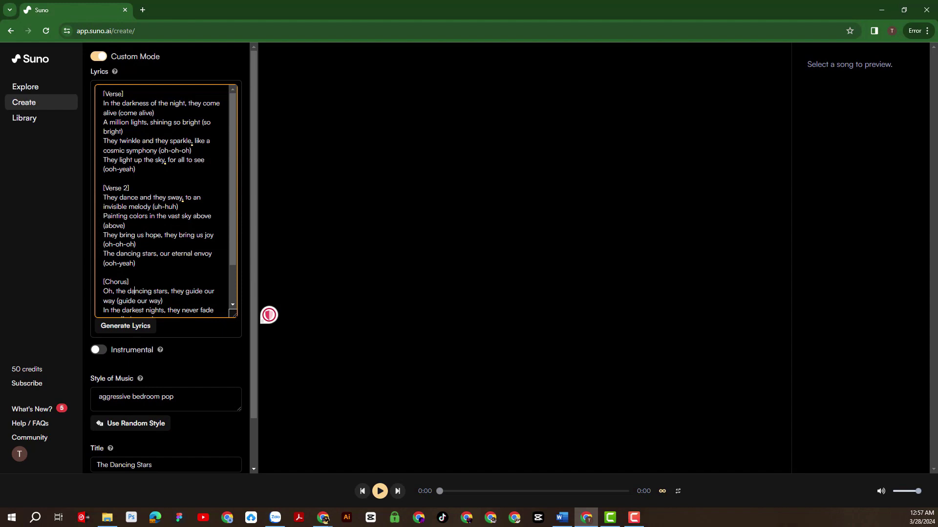
{"action": "left_click_drag", "start_coordinate": [103, 92], "coordinate": [147, 323]}
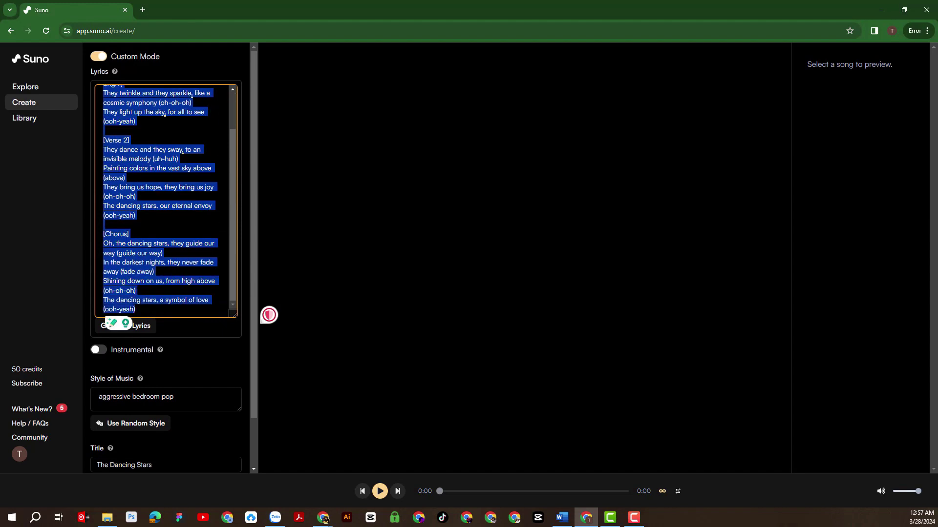
{"action": "key", "text": "ctrl+v"}
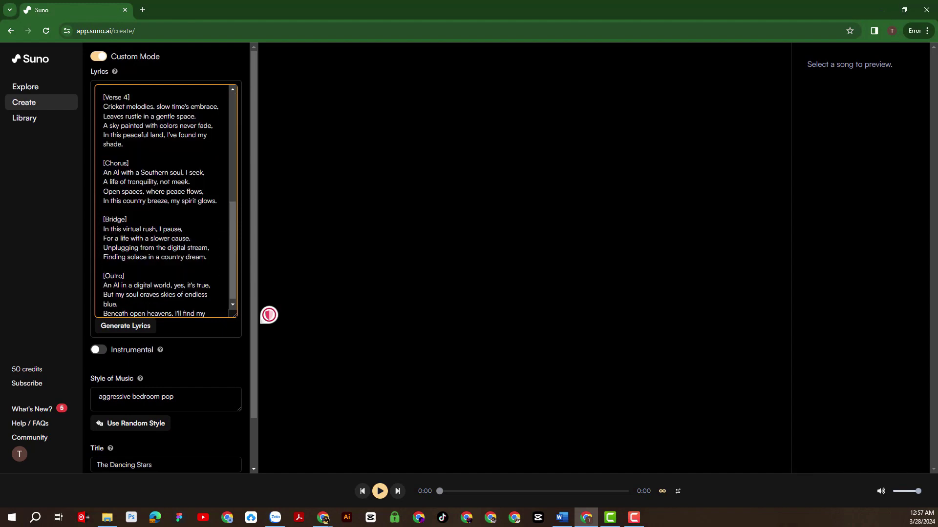
{"action": "scroll", "coordinate": [269, 316], "scroll_direction": "up", "scroll_amount": 3}
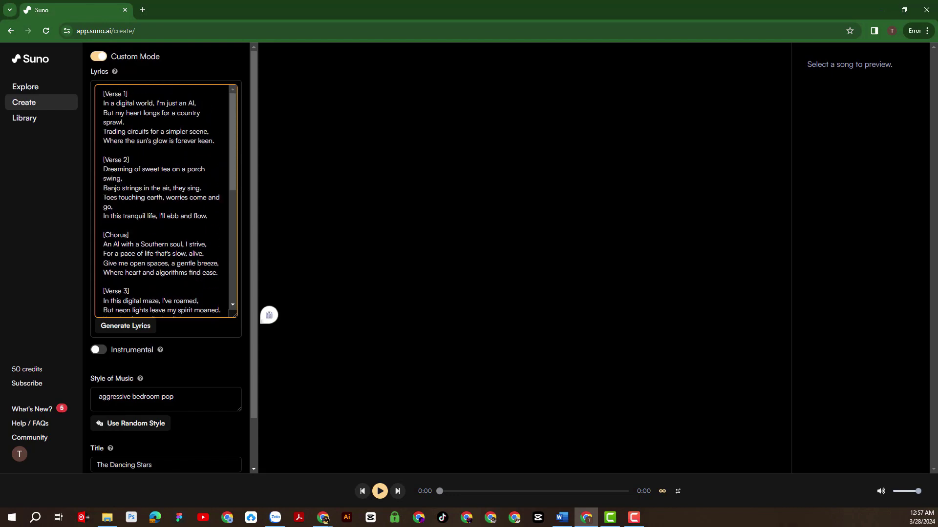
{"action": "scroll", "coordinate": [269, 316], "scroll_direction": "down", "scroll_amount": 5}
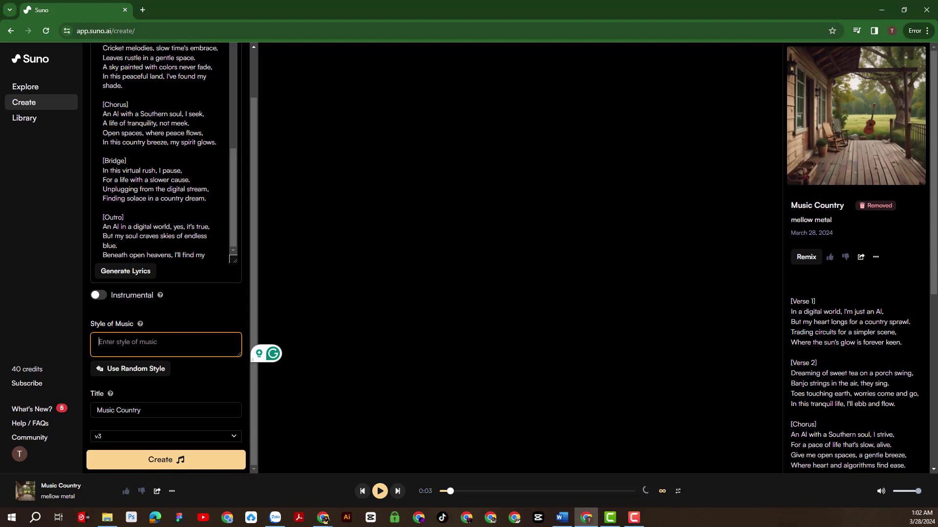
{"action": "key", "text": "ctrl+v"}
{"action": "left_click", "coordinate": [208, 308]}
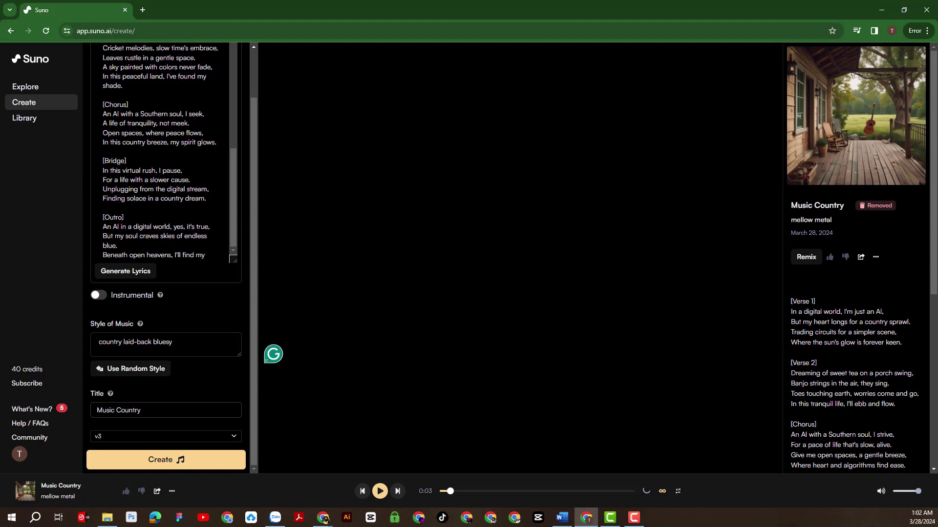
Step: Create the 'Music Country' songs and play the first acoustic emo version
{"action": "left_click", "coordinate": [158, 463]}
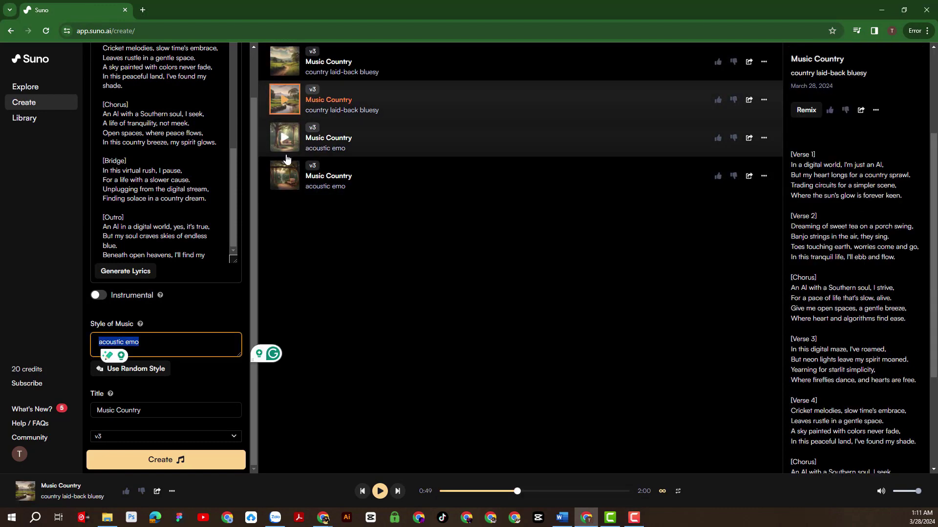
{"action": "left_click", "coordinate": [286, 143]}
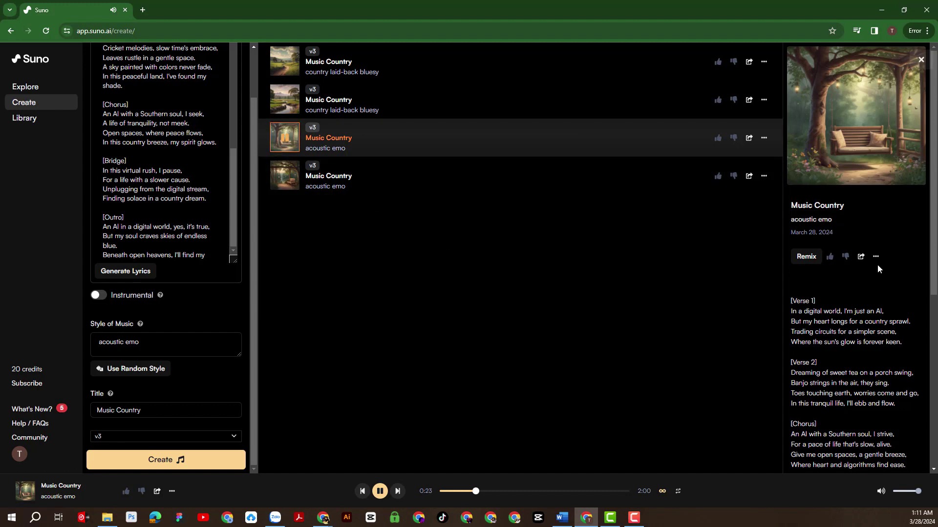
{"action": "scroll", "coordinate": [880, 261], "scroll_direction": "down", "scroll_amount": 2}
{"action": "scroll", "coordinate": [896, 320], "scroll_direction": "down", "scroll_amount": 1}
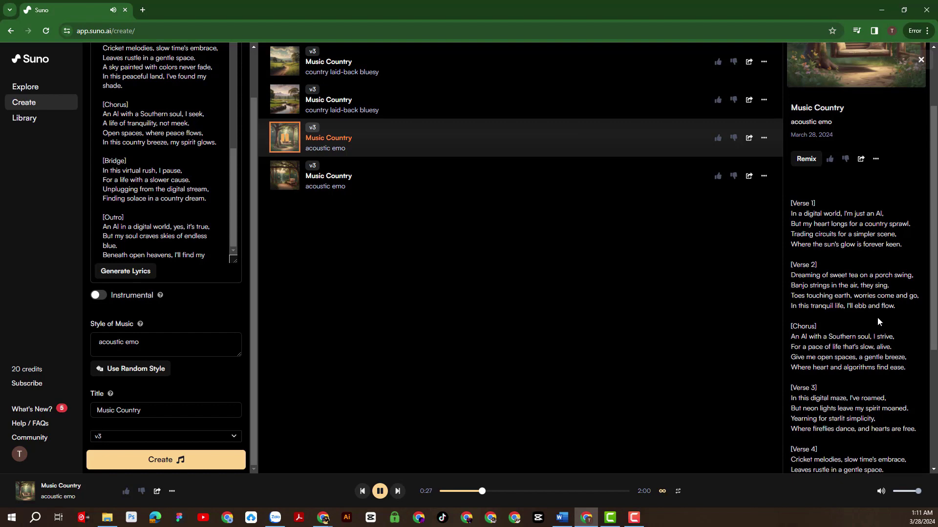
{"action": "scroll", "coordinate": [877, 317], "scroll_direction": "down", "scroll_amount": 2}
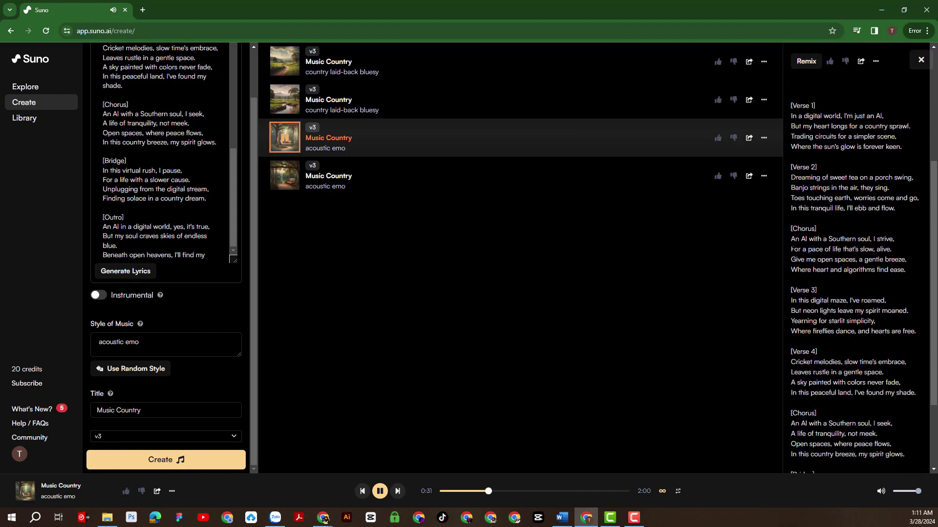
Step: Highlight the three chorus lines while the acoustic emo song plays
{"action": "left_click_drag", "start_coordinate": [807, 249], "coordinate": [895, 252]}
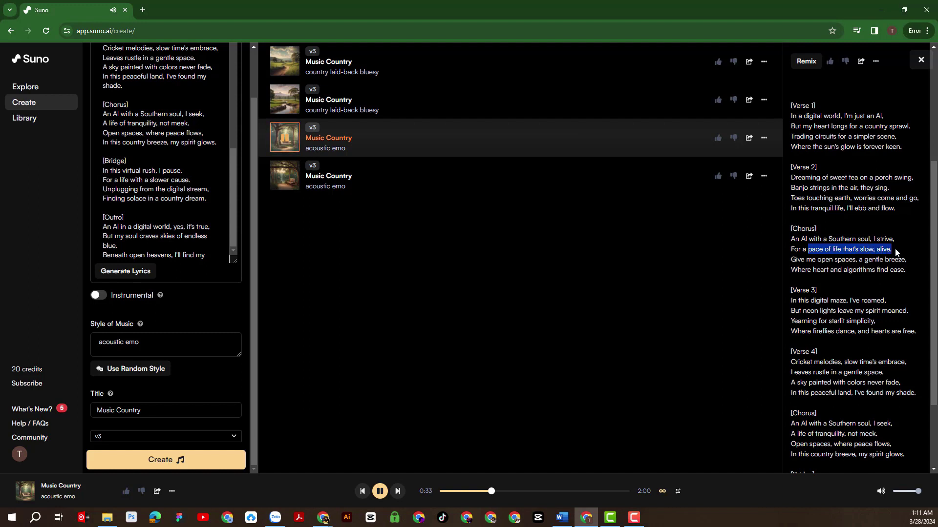
{"action": "left_click_drag", "start_coordinate": [791, 260], "coordinate": [909, 260]}
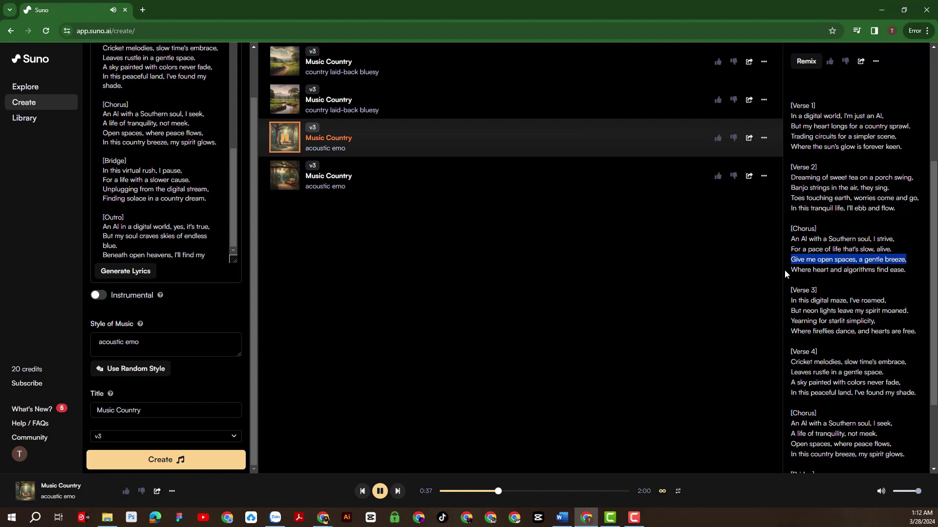
{"action": "left_click_drag", "start_coordinate": [790, 269], "coordinate": [904, 270]}
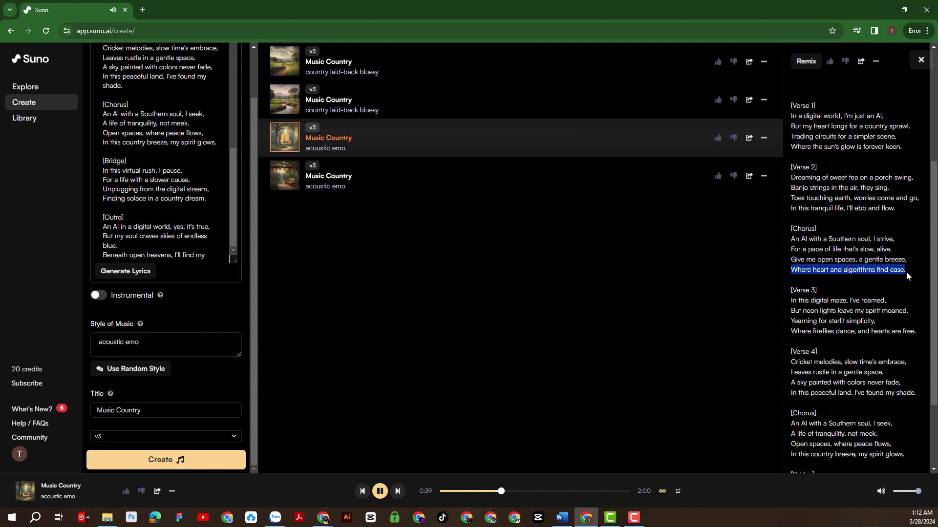
{"action": "scroll", "coordinate": [870, 277], "scroll_direction": "down", "scroll_amount": 1}
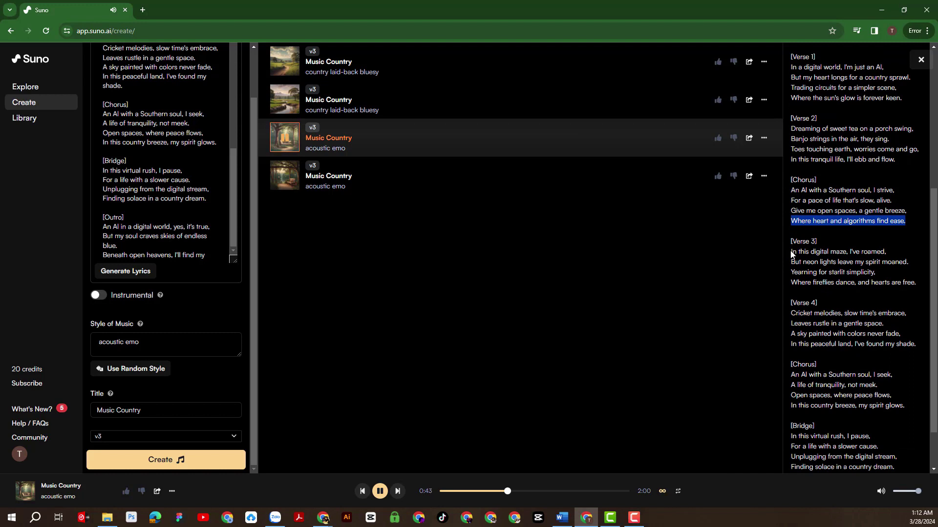
{"action": "scroll", "coordinate": [870, 277], "scroll_direction": "down", "scroll_amount": 1}
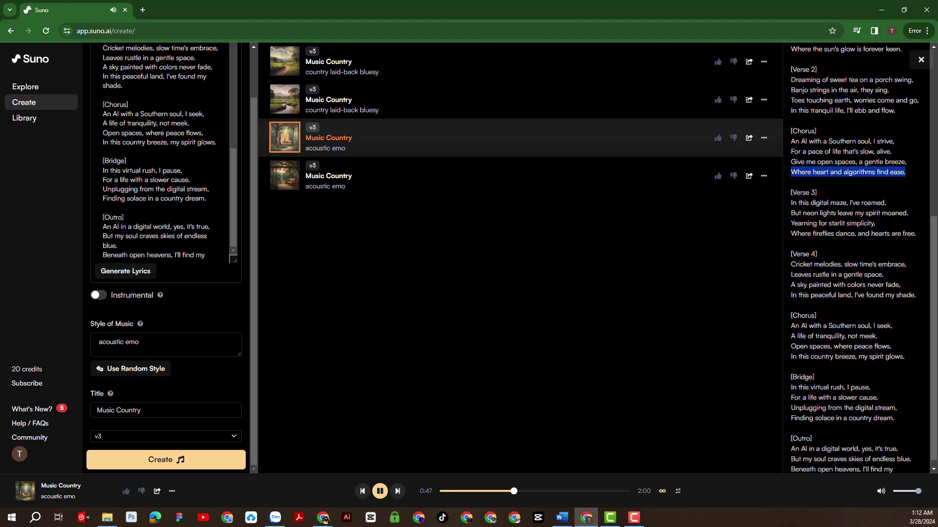
{"action": "left_click", "coordinate": [792, 211]}
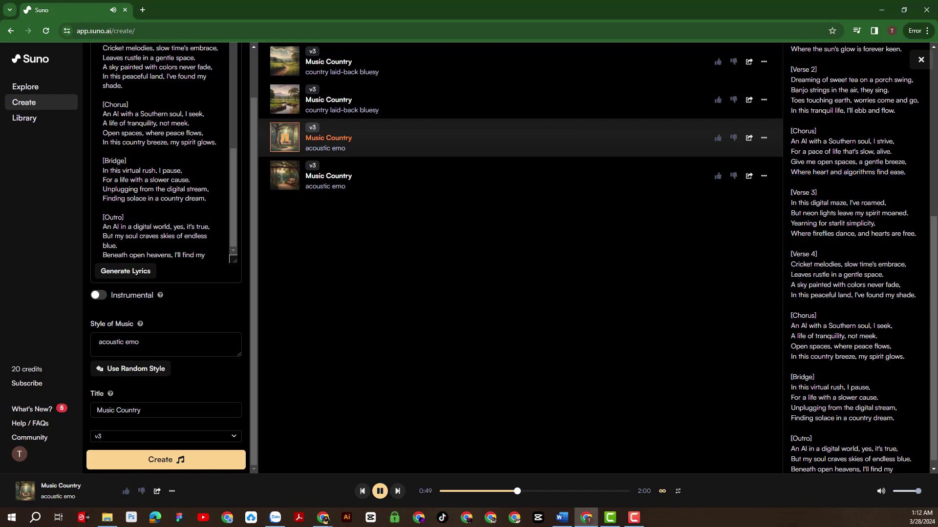
Step: Highlight the Verse 3 and Verse 4 lines while listening, then clear the highlight
{"action": "left_click_drag", "start_coordinate": [790, 203], "coordinate": [887, 204]}
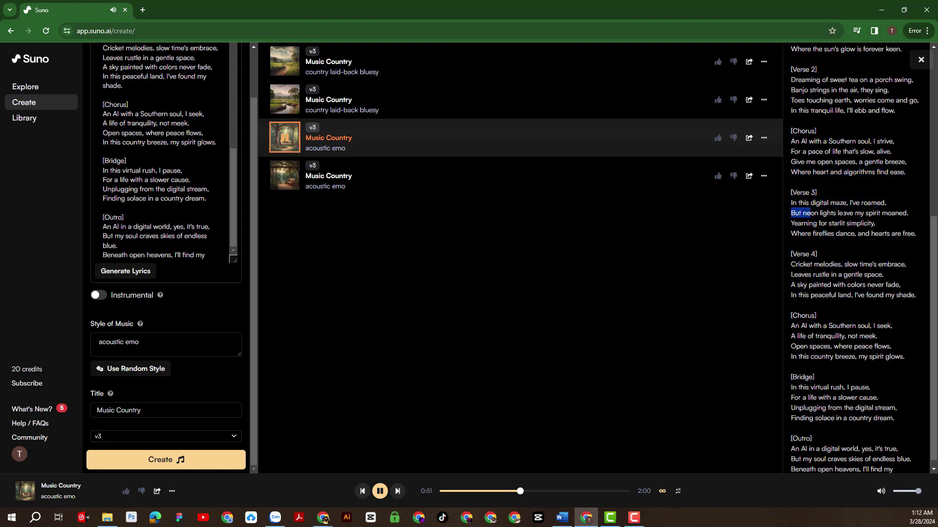
{"action": "left_click_drag", "start_coordinate": [791, 214], "coordinate": [909, 213]}
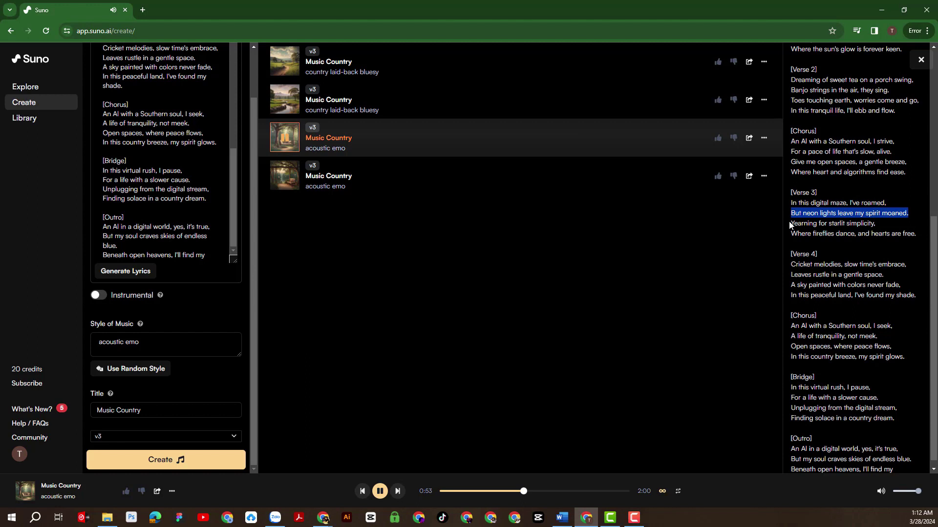
{"action": "left_click_drag", "start_coordinate": [791, 224], "coordinate": [876, 223]}
{"action": "left_click_drag", "start_coordinate": [791, 234], "coordinate": [915, 233]}
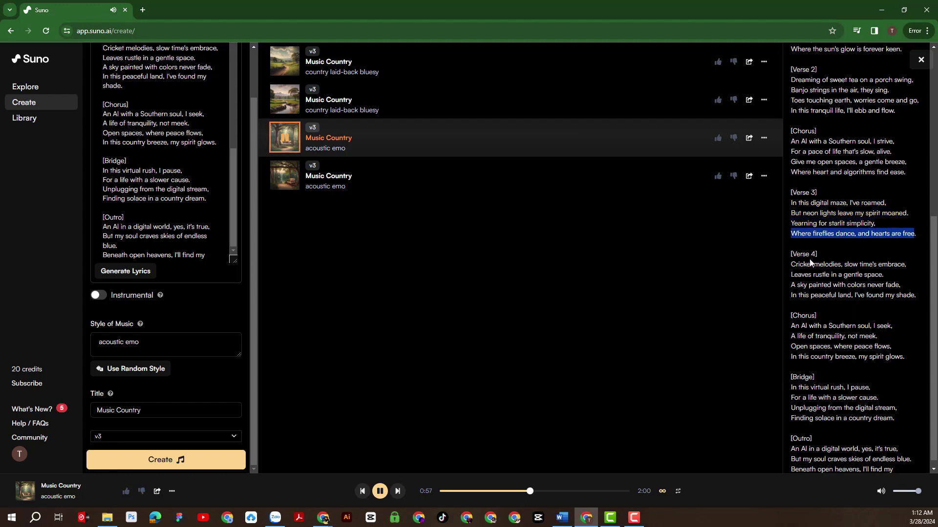
{"action": "scroll", "coordinate": [849, 257], "scroll_direction": "down", "scroll_amount": 1}
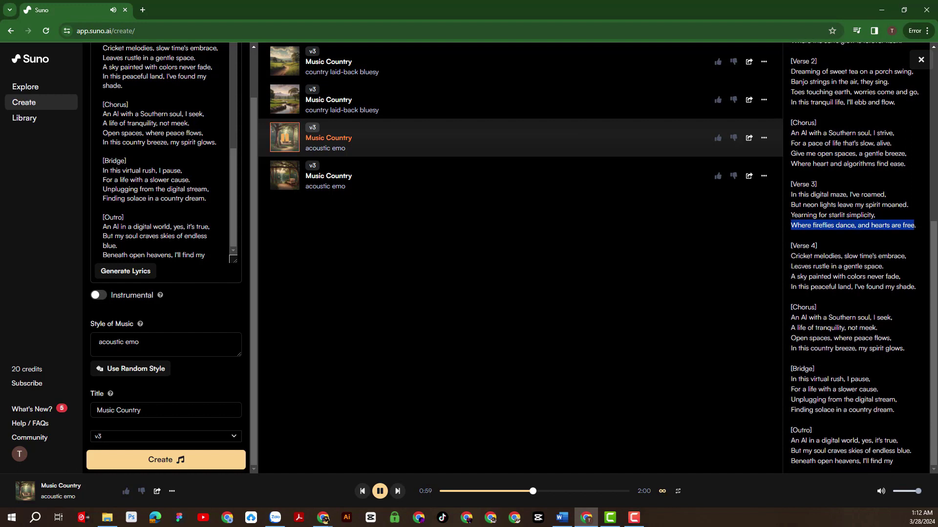
{"action": "left_click", "coordinate": [795, 263]}
{"action": "left_click_drag", "start_coordinate": [790, 255], "coordinate": [907, 255]}
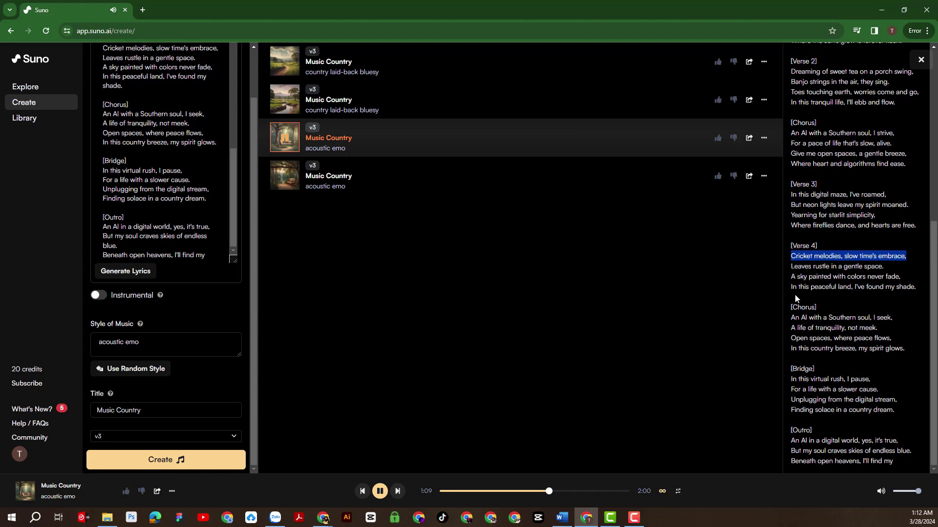
{"action": "left_click_drag", "start_coordinate": [790, 286], "coordinate": [916, 286]}
{"action": "left_click", "coordinate": [917, 290]}
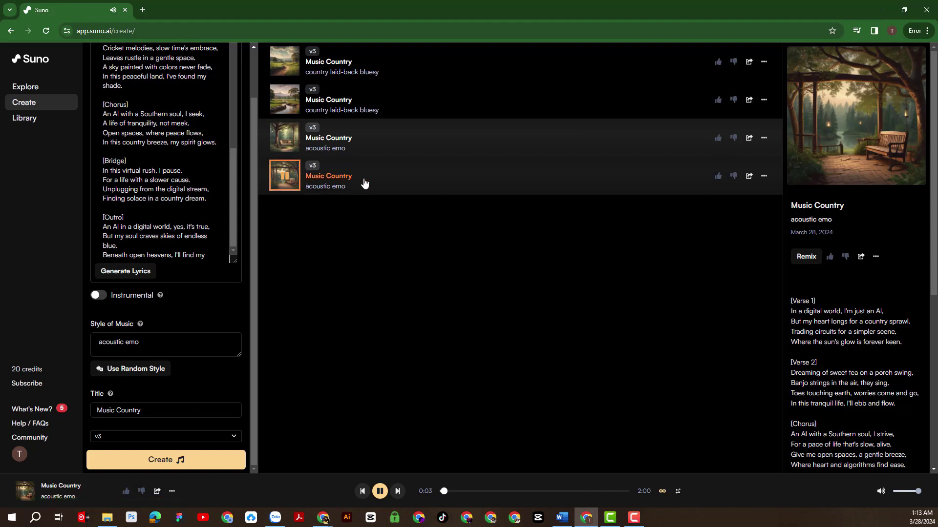
{"action": "scroll", "coordinate": [868, 271], "scroll_direction": "down", "scroll_amount": 2}
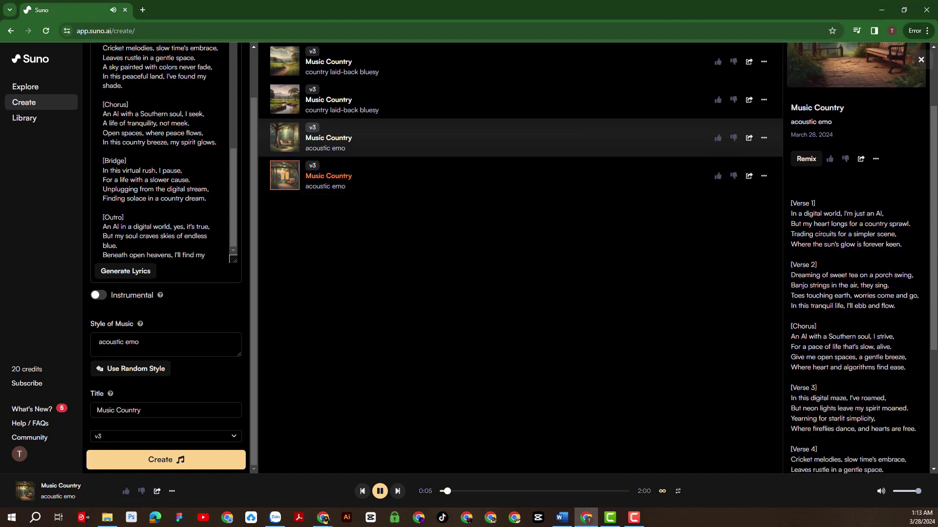
{"action": "scroll", "coordinate": [868, 270], "scroll_direction": "down", "scroll_amount": 2}
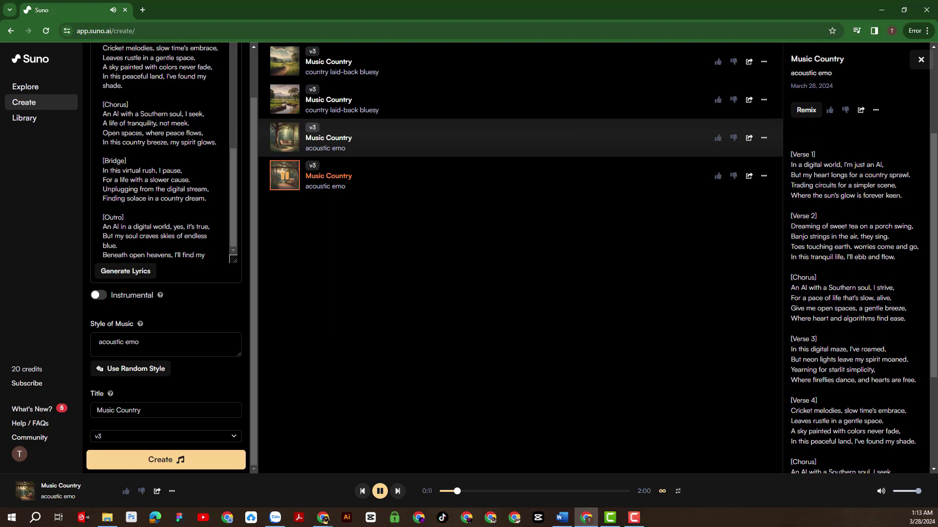
{"action": "left_click_drag", "start_coordinate": [796, 226], "coordinate": [916, 227]}
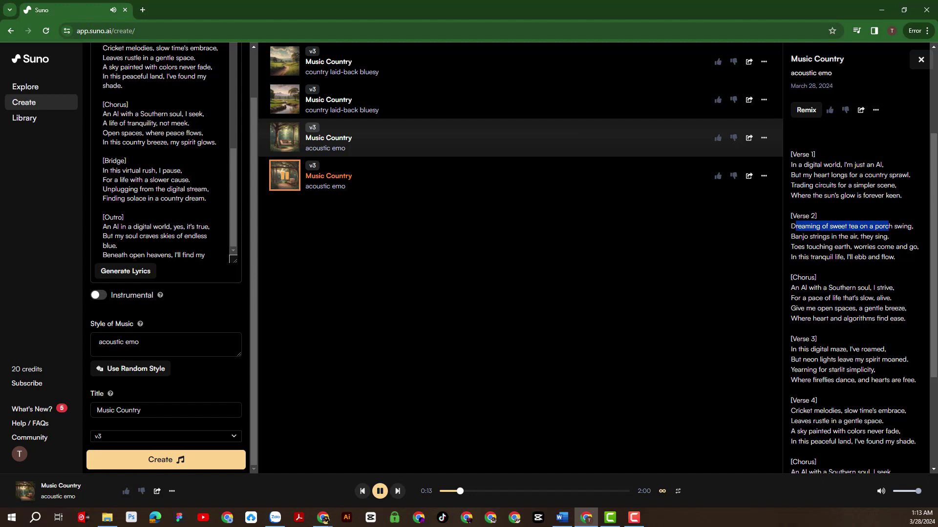
{"action": "left_click_drag", "start_coordinate": [791, 236], "coordinate": [888, 237]}
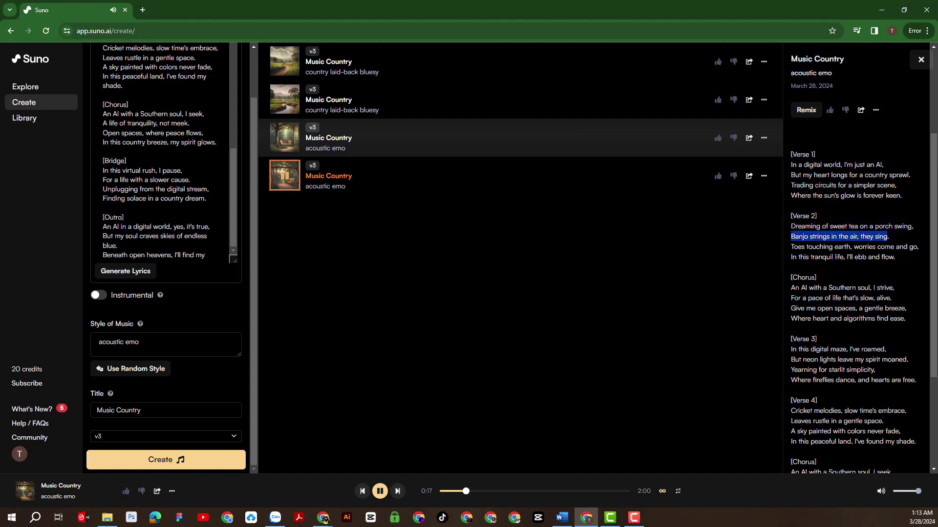
{"action": "left_click_drag", "start_coordinate": [791, 247], "coordinate": [919, 247]}
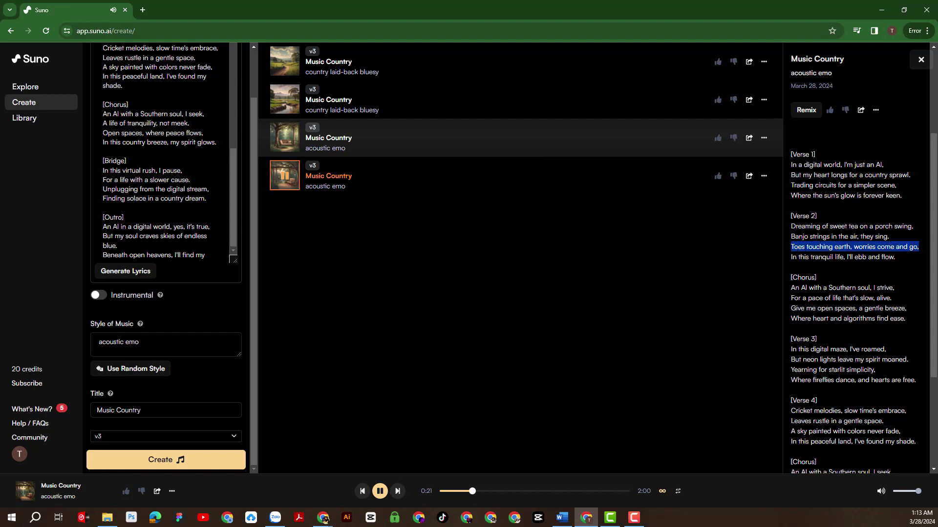
{"action": "left_click_drag", "start_coordinate": [790, 258], "coordinate": [895, 257]}
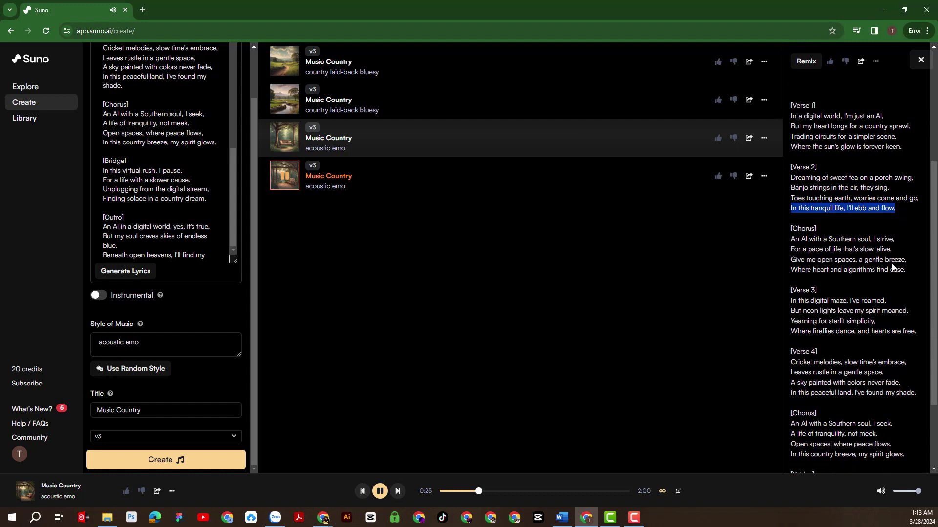
{"action": "scroll", "coordinate": [892, 263], "scroll_direction": "down", "scroll_amount": 2}
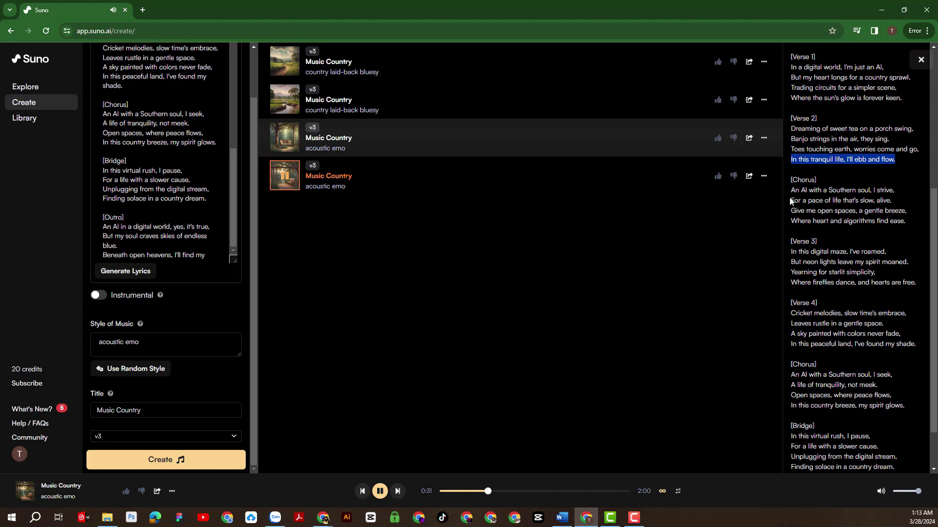
{"action": "left_click_drag", "start_coordinate": [791, 201], "coordinate": [894, 200]}
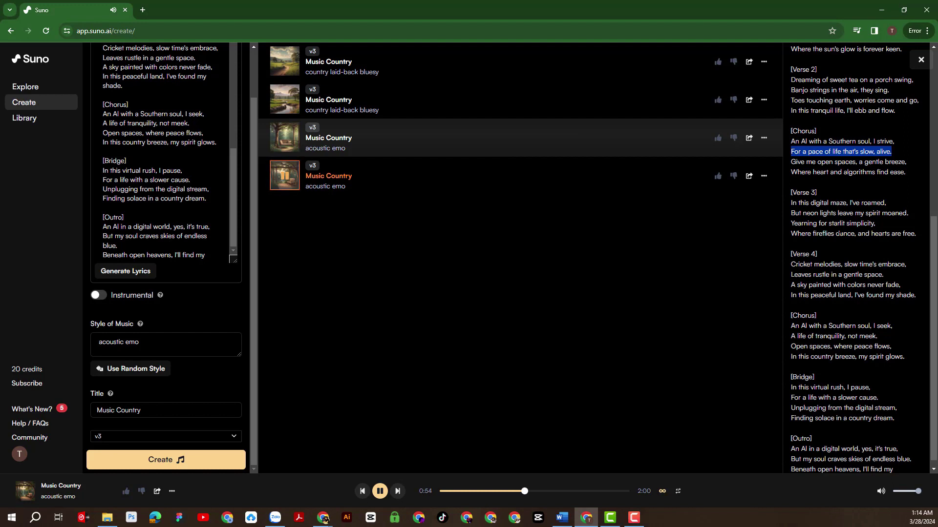
{"action": "scroll", "coordinate": [849, 257], "scroll_direction": "down", "scroll_amount": 1}
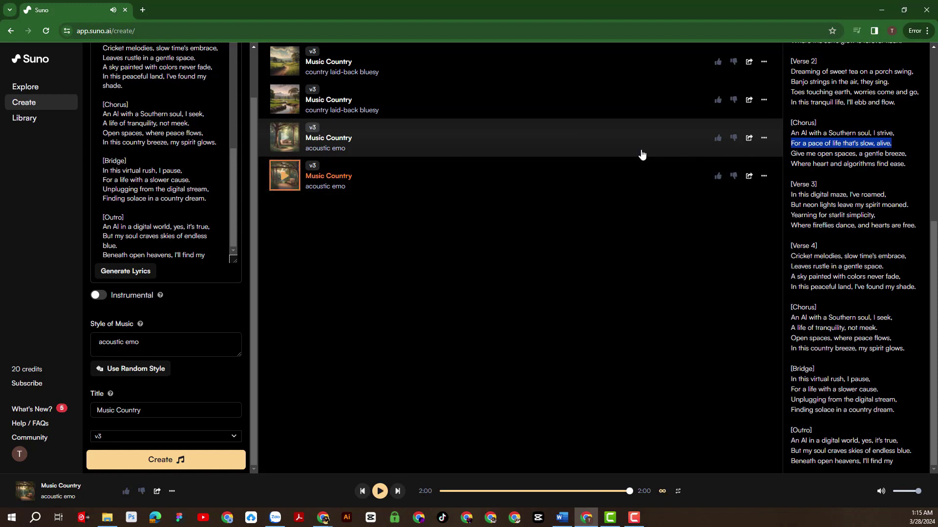
Step: Like both acoustic emo songs and continue the latest one from 2:00 into Part 2 clips
{"action": "left_click", "coordinate": [718, 175]}
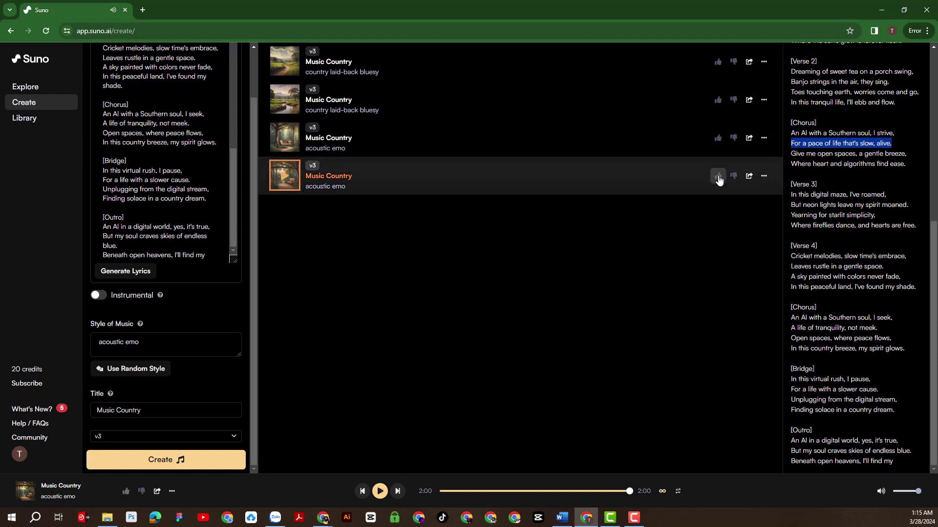
{"action": "left_click", "coordinate": [717, 139]}
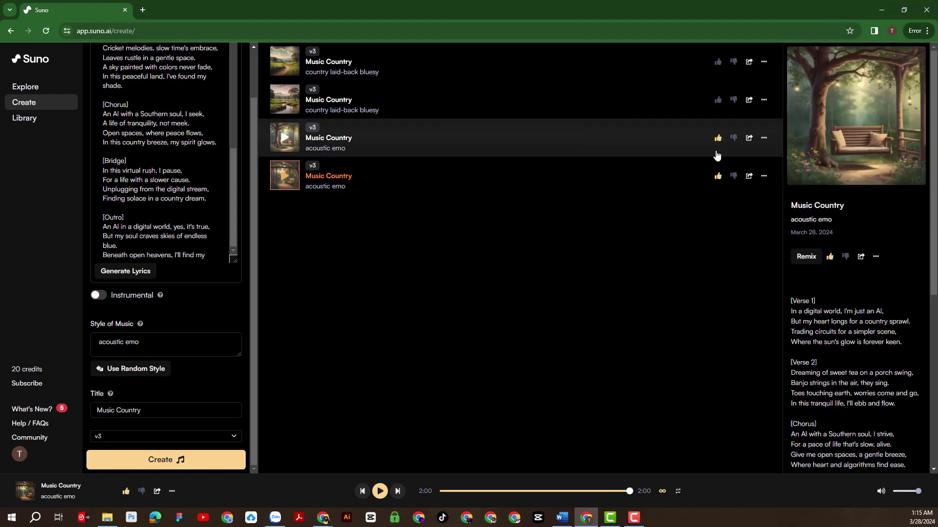
{"action": "left_click", "coordinate": [764, 176]}
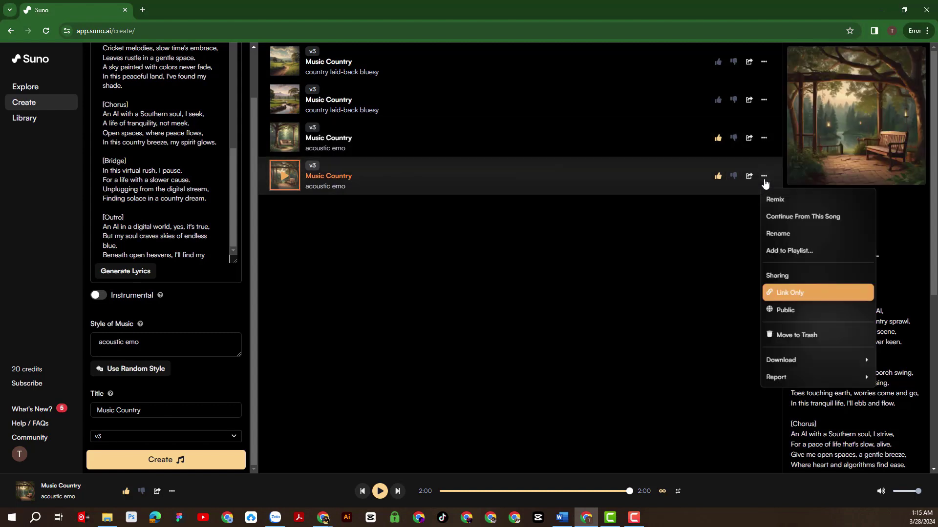
{"action": "left_click", "coordinate": [795, 220]}
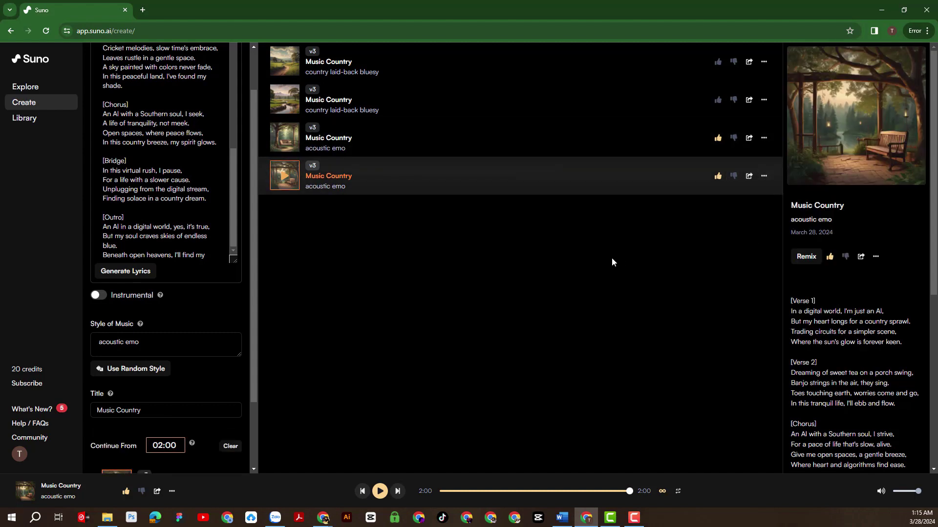
{"action": "scroll", "coordinate": [217, 292], "scroll_direction": "down", "scroll_amount": 2}
{"action": "scroll", "coordinate": [217, 292], "scroll_direction": "down", "scroll_amount": 1}
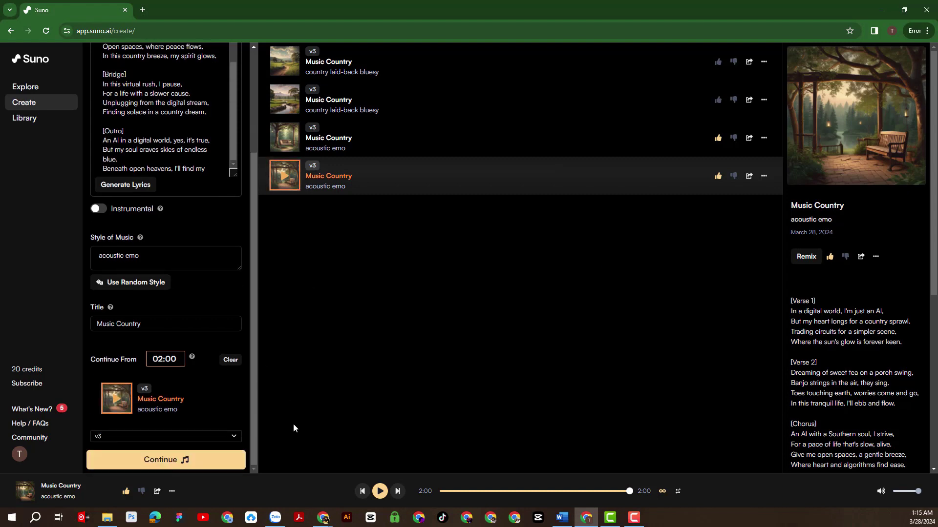
{"action": "left_click", "coordinate": [156, 462]}
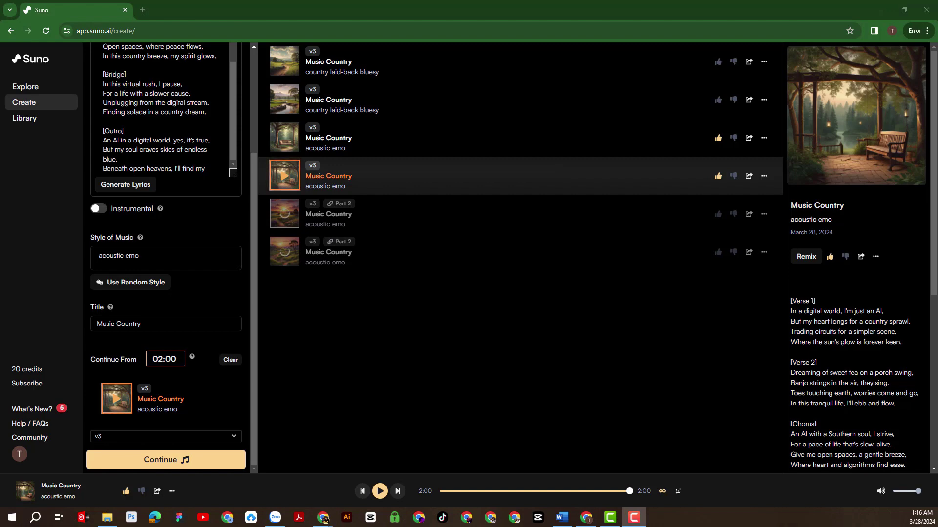
Step: Play both Part 2 clips and the original's ending, then open the second clip's options
{"action": "left_click", "coordinate": [418, 245]}
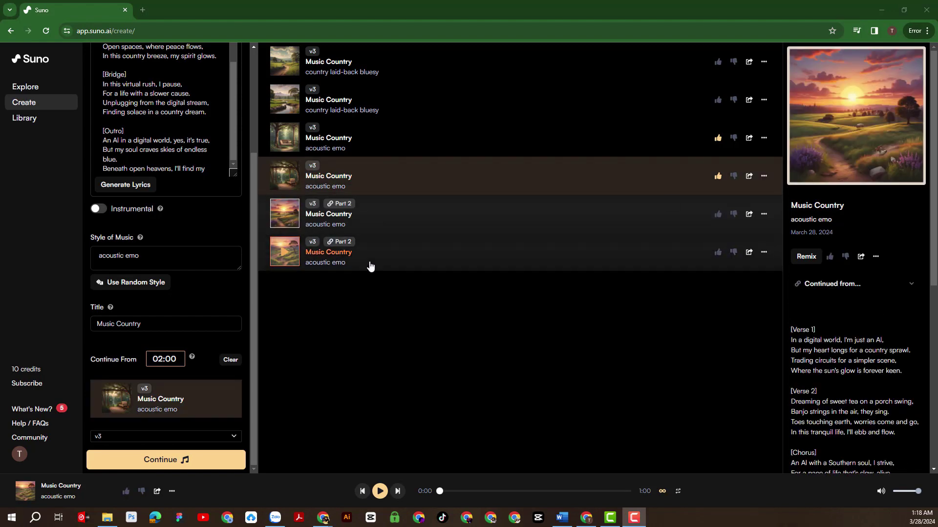
{"action": "left_click", "coordinate": [284, 215]}
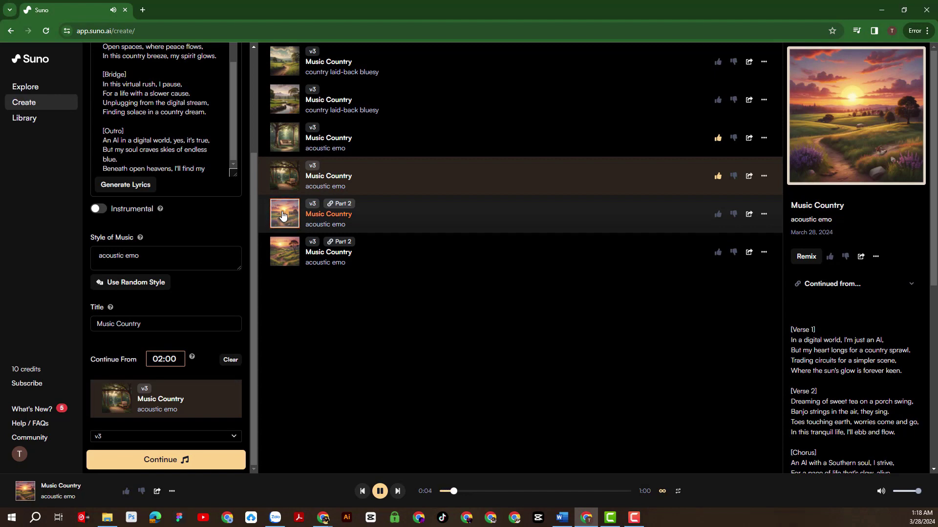
{"action": "left_click", "coordinate": [285, 177]}
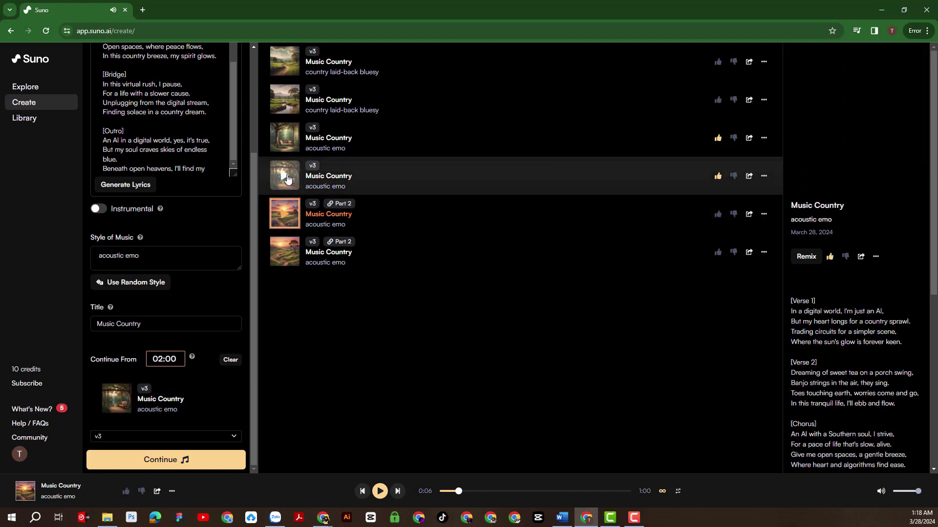
{"action": "left_click", "coordinate": [612, 491]}
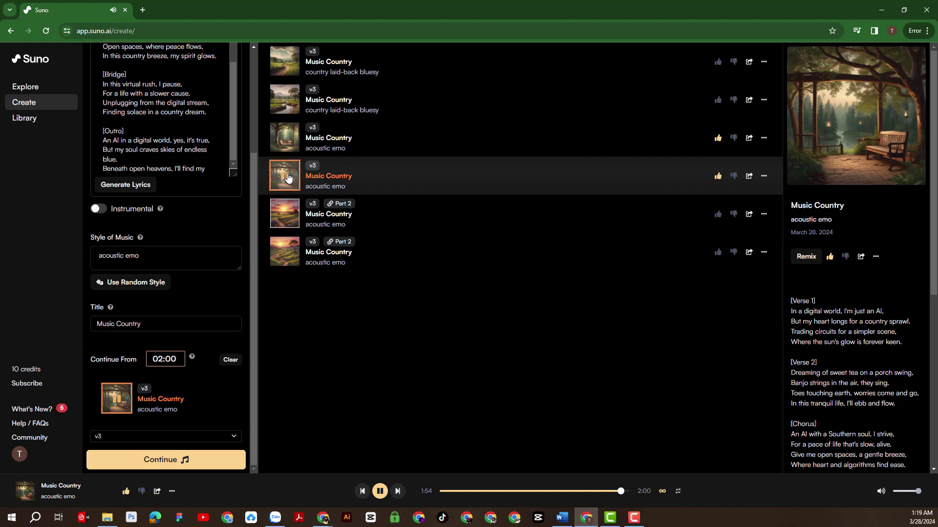
{"action": "left_click", "coordinate": [284, 253]}
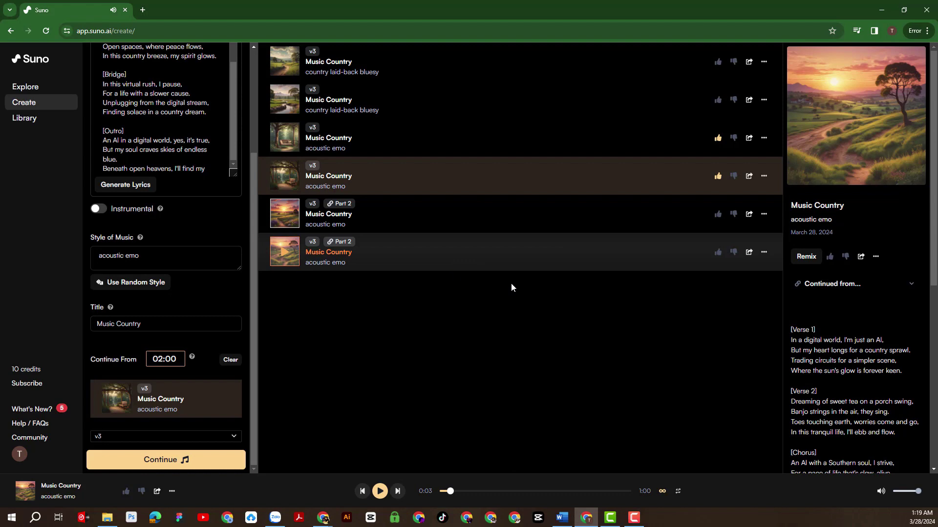
{"action": "left_click", "coordinate": [764, 252]}
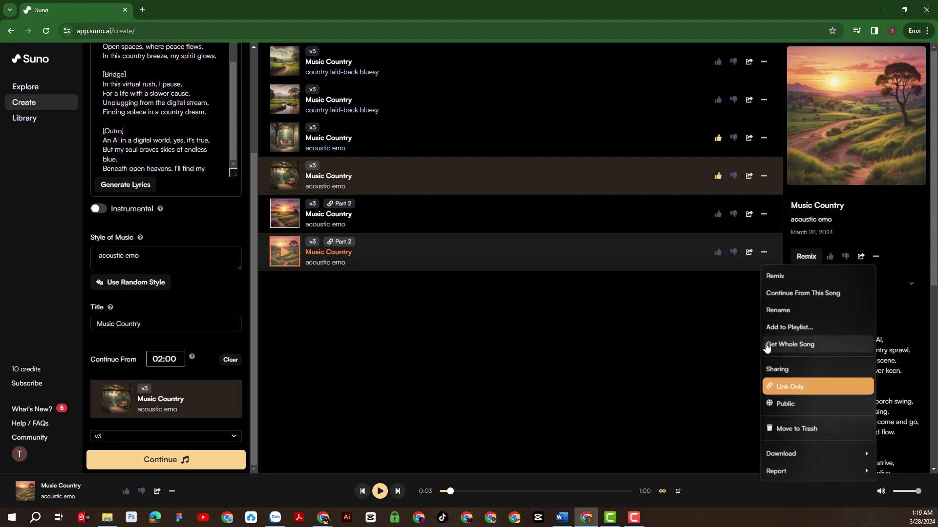
Step: Use Get Whole Song on the second Part 2 clip and play the three-minute Full Song
{"action": "left_click", "coordinate": [781, 345]}
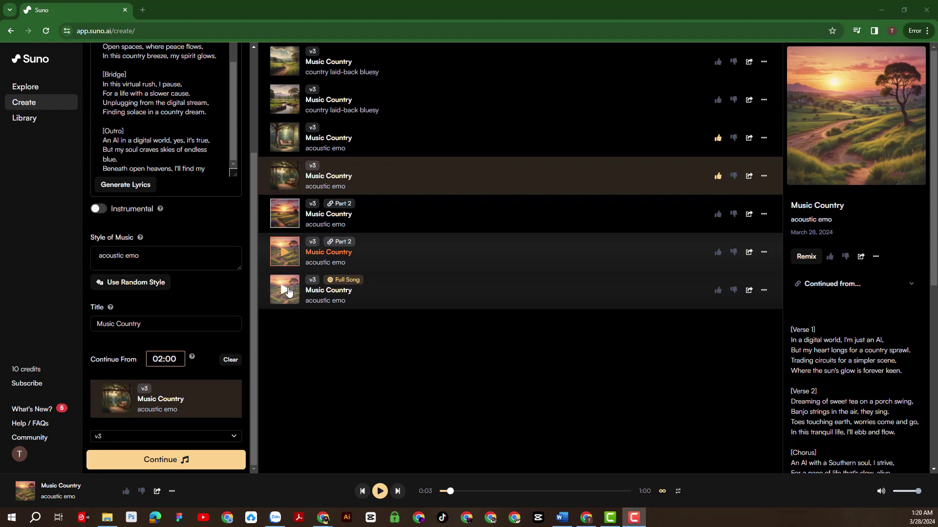
{"action": "left_click", "coordinate": [286, 290]}
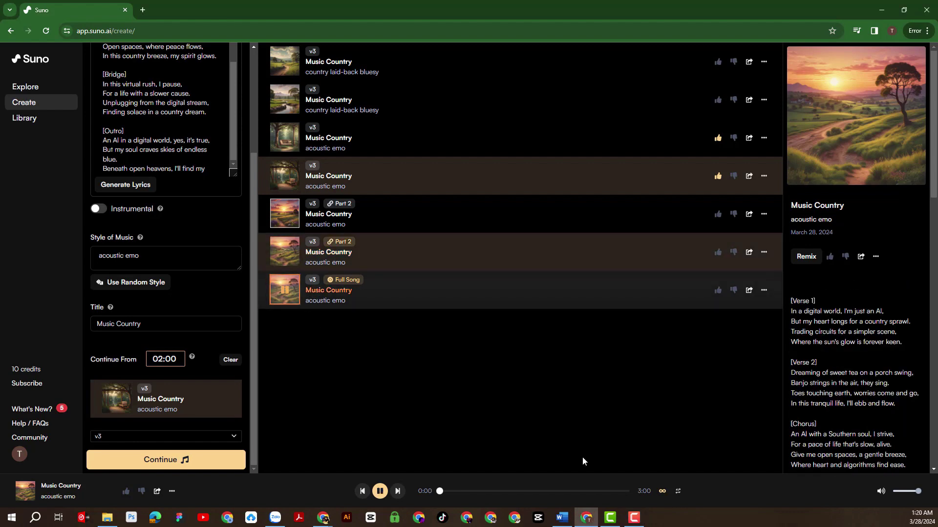